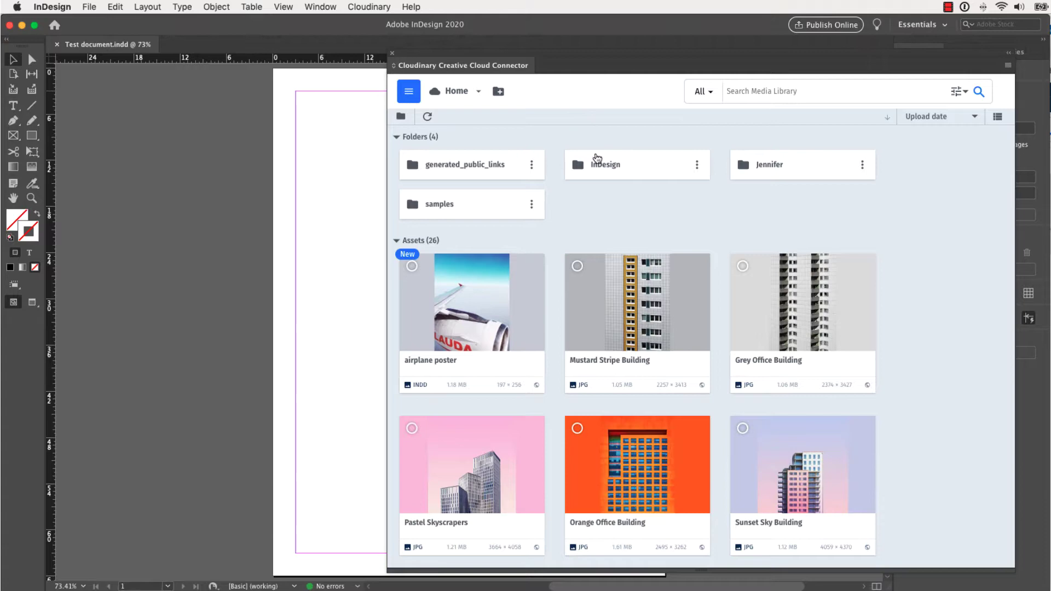
# Open the InDesign folder in the Cloudinary media library to list the airplane poster asset
pyautogui.click(599, 169)
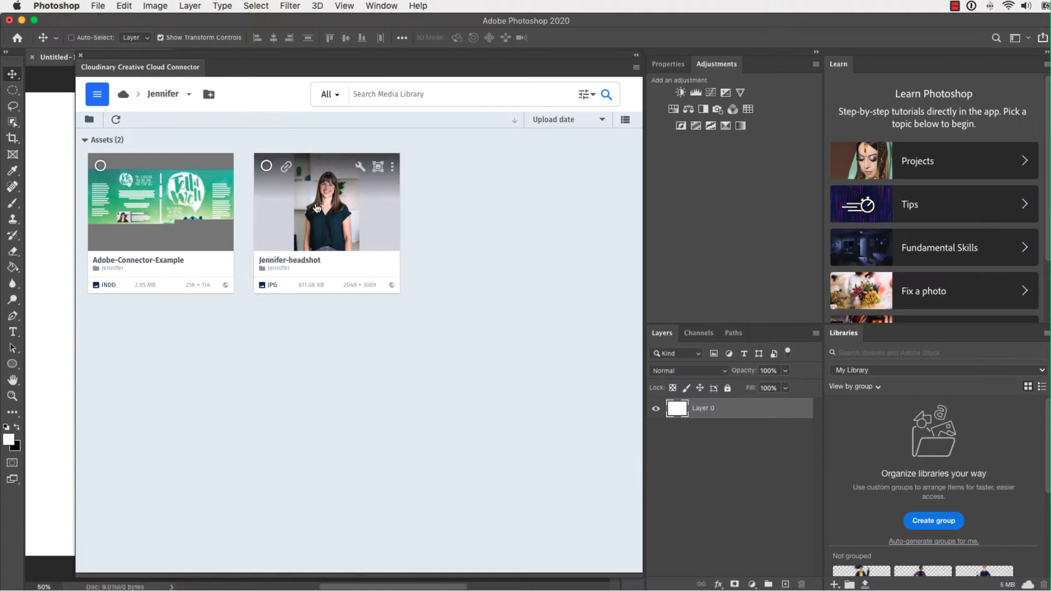
# Insert the Cloudinary headshot as a layer, then scale it up and move it down to fill the canvas
pyautogui.click(264, 167)
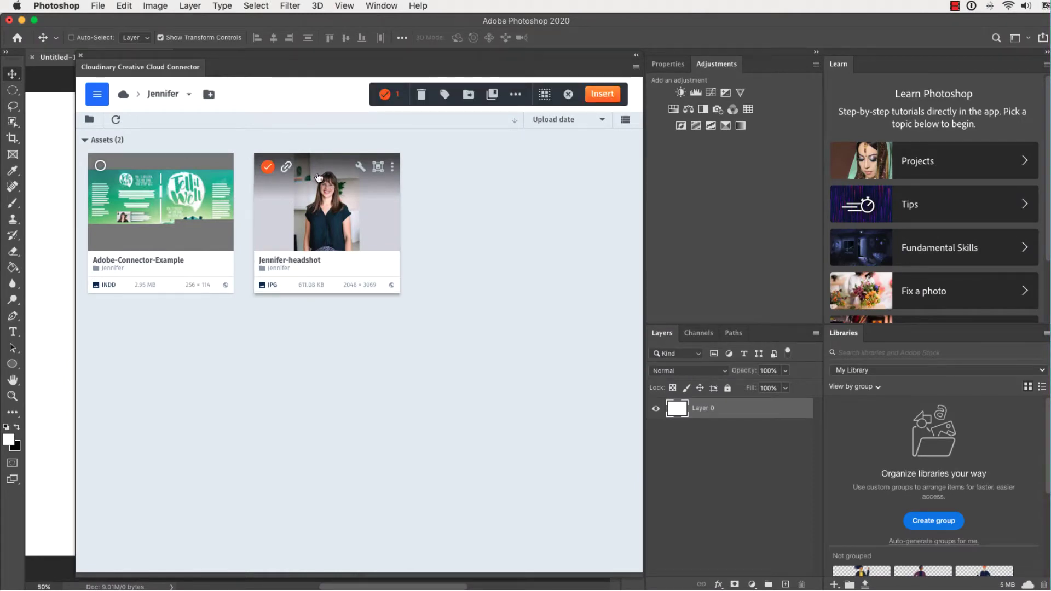
pyautogui.click(602, 94)
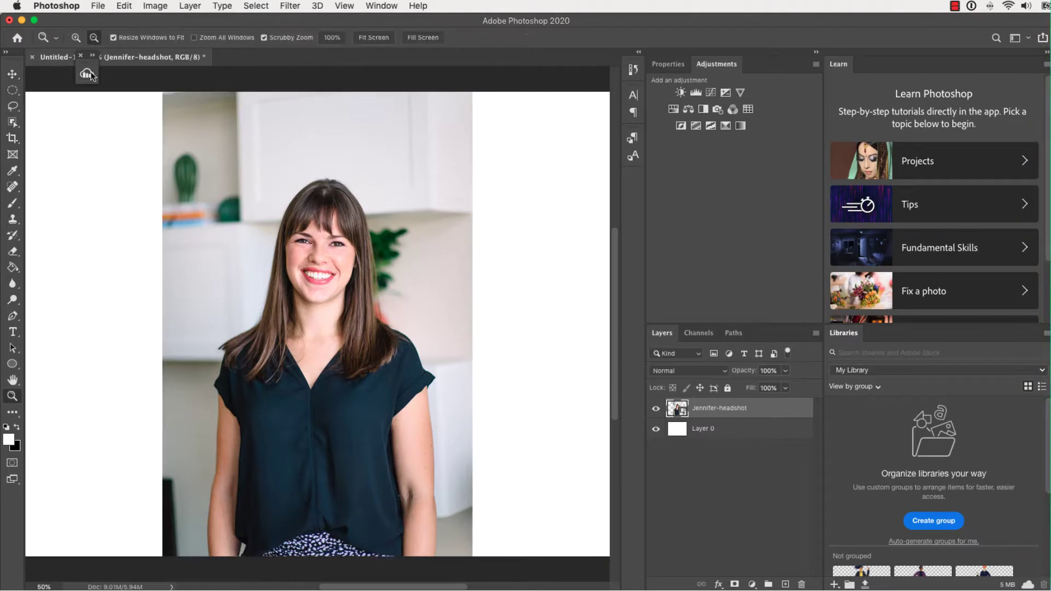
pyautogui.press('super+minus')
pyautogui.moveTo(420, 479); pyautogui.dragTo(593, 589)
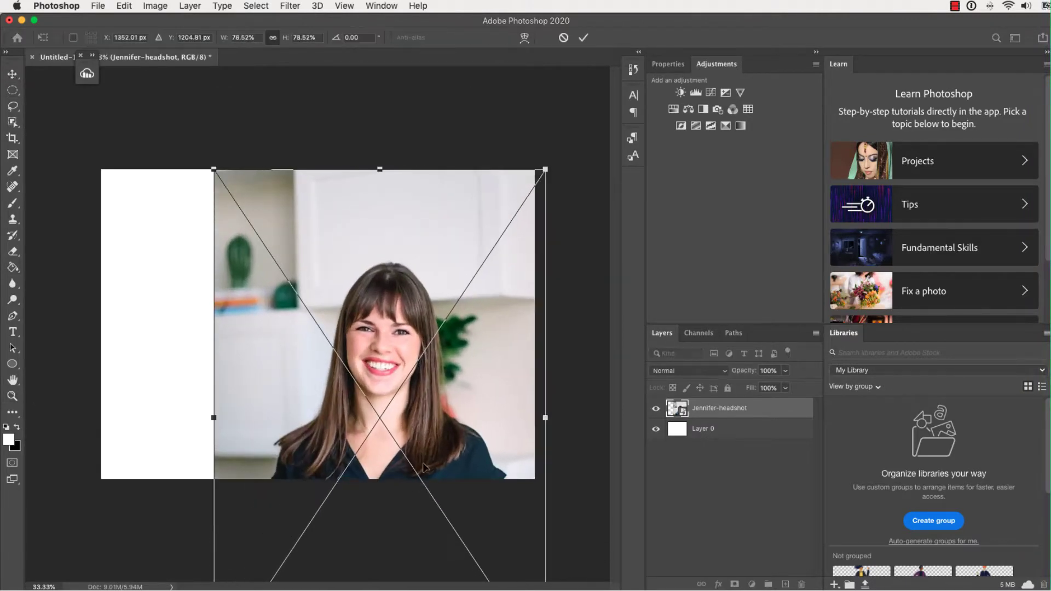
pyautogui.moveTo(213, 169); pyautogui.dragTo(99, 17)
pyautogui.moveTo(275, 241); pyautogui.dragTo(272, 297)
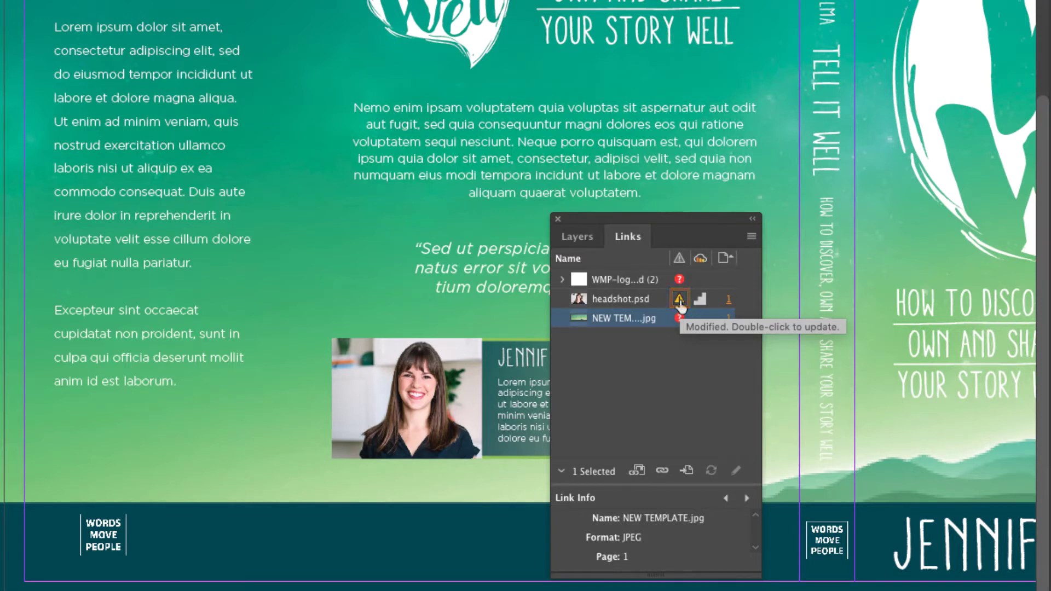
# Refresh the modified headshot.psd link from its warning icon in the Links panel
pyautogui.doubleClick(679, 299)
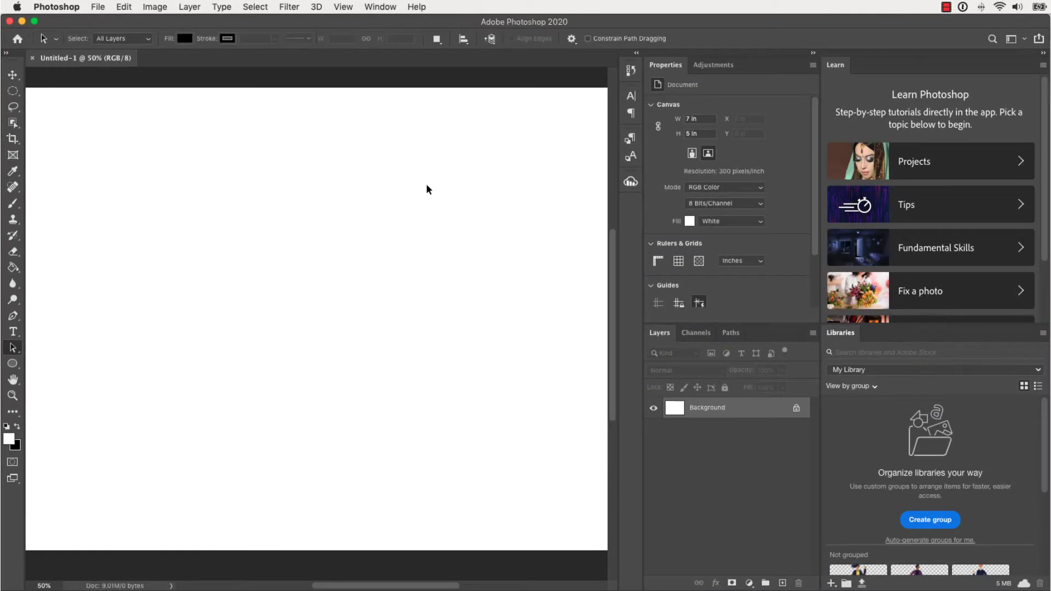
# Launch the Cloudinary Creative Cloud Connector from Window > Extensions
pyautogui.click(386, 8)
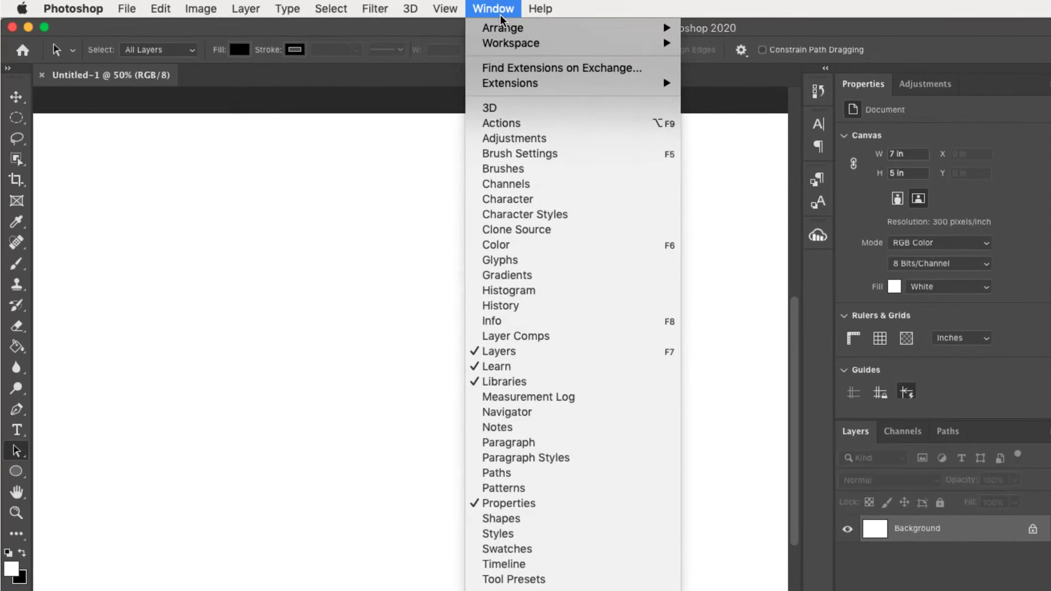
pyautogui.moveTo(494, 67)
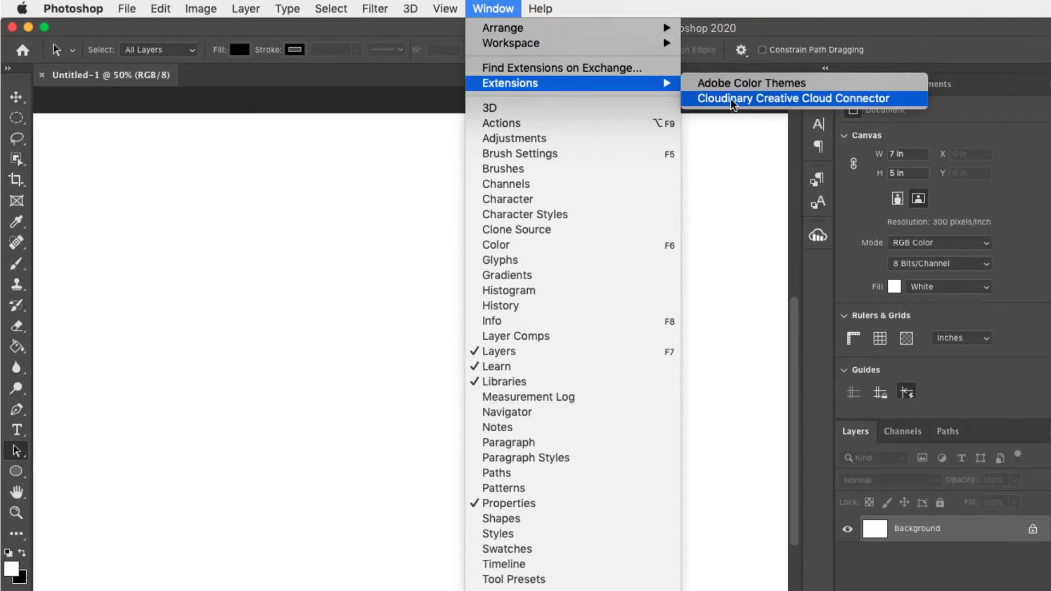
pyautogui.click(760, 100)
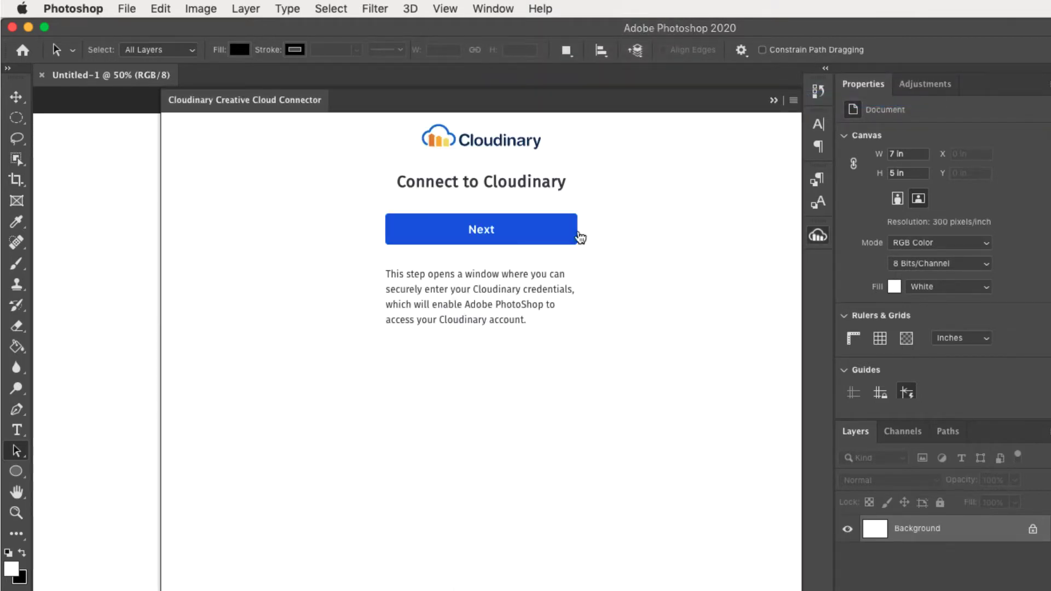
# Connect to the Cloudinary account by authorizing the app and signing in
pyautogui.click(529, 236)
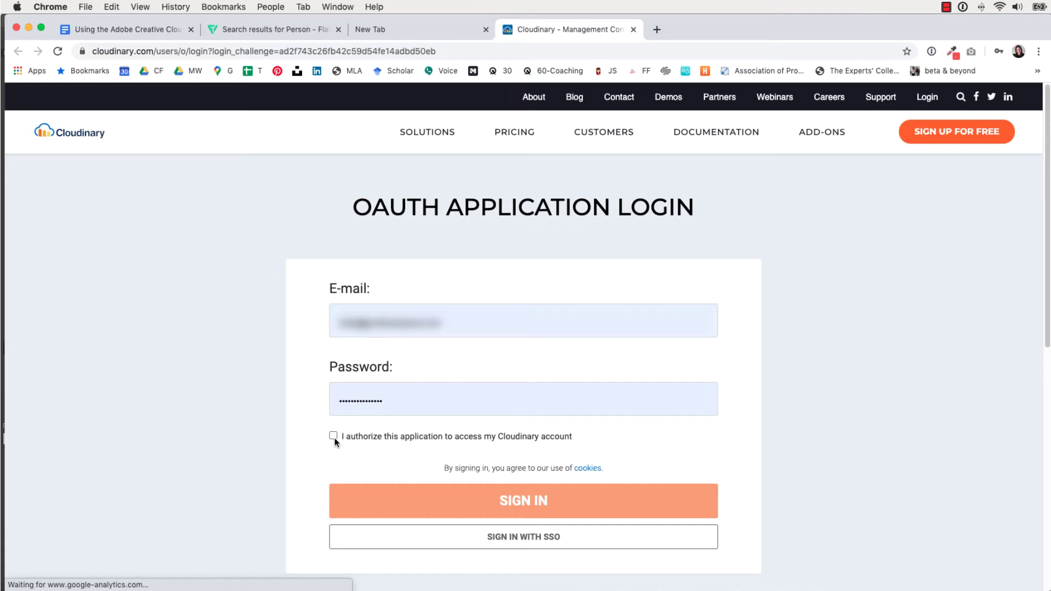
pyautogui.click(333, 436)
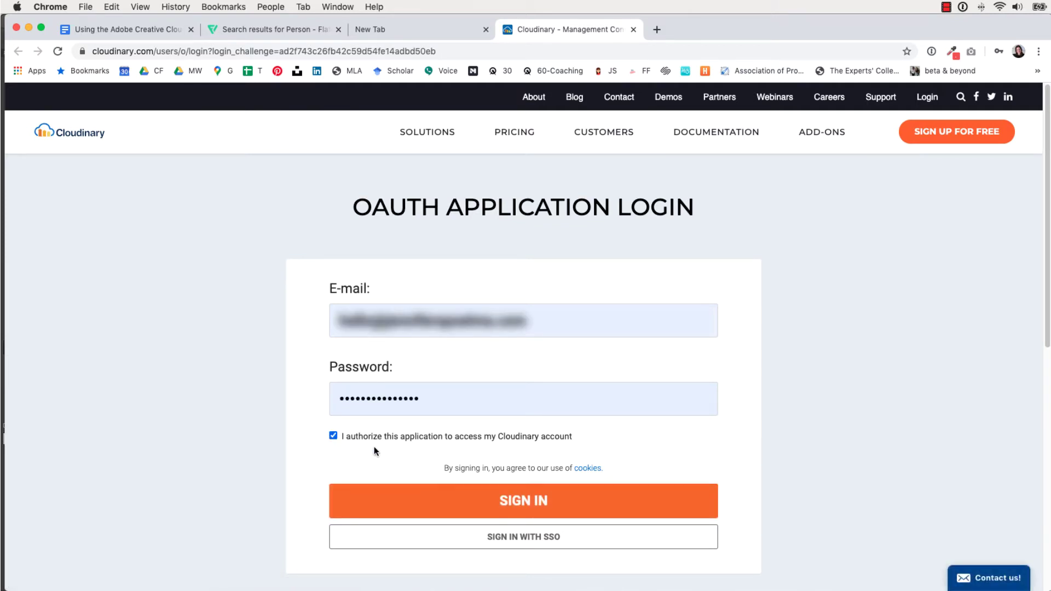
pyautogui.click(513, 510)
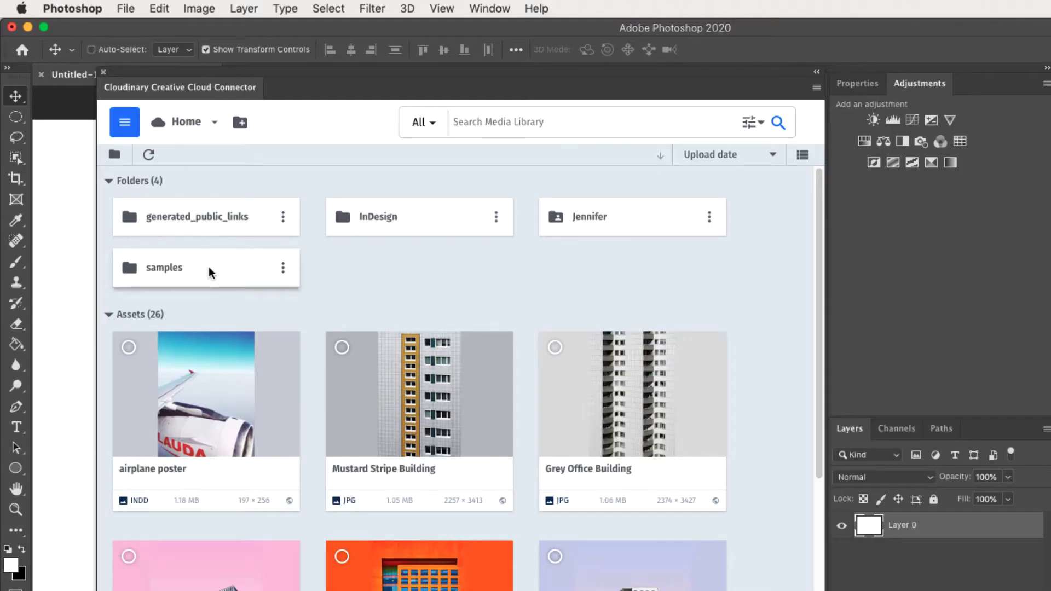
# Browse samples > landscapes, then open the Architecture collection from Collections
pyautogui.click(209, 267)
pyautogui.click(209, 273)
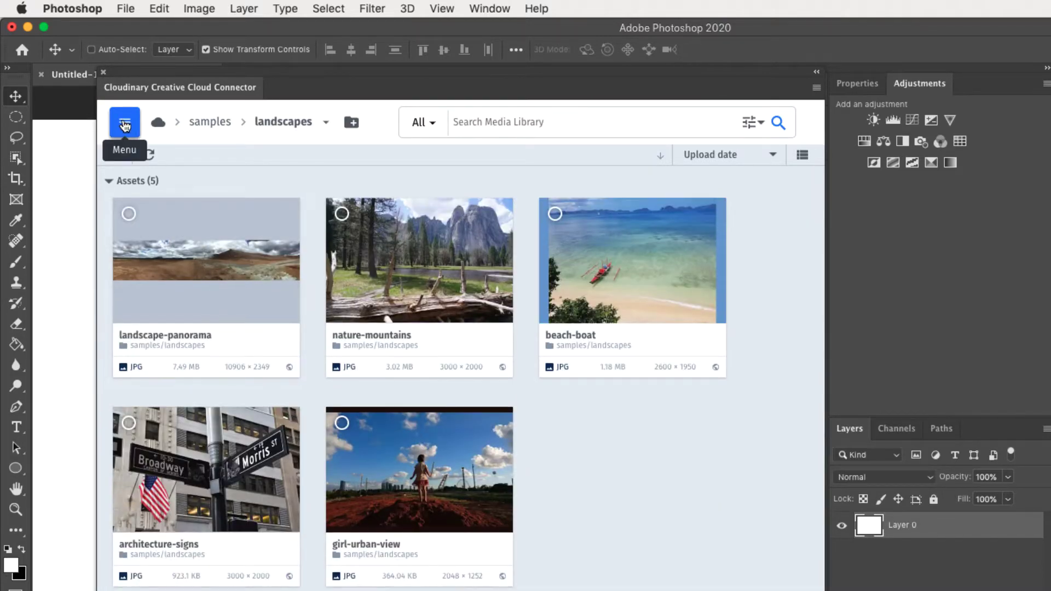
pyautogui.click(125, 122)
pyautogui.click(168, 279)
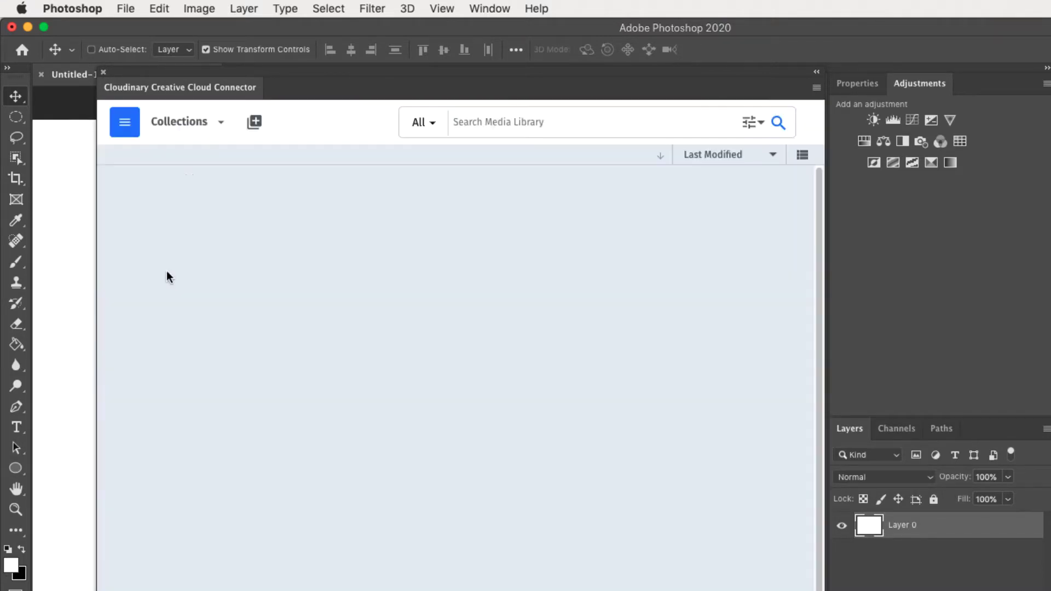
pyautogui.click(161, 221)
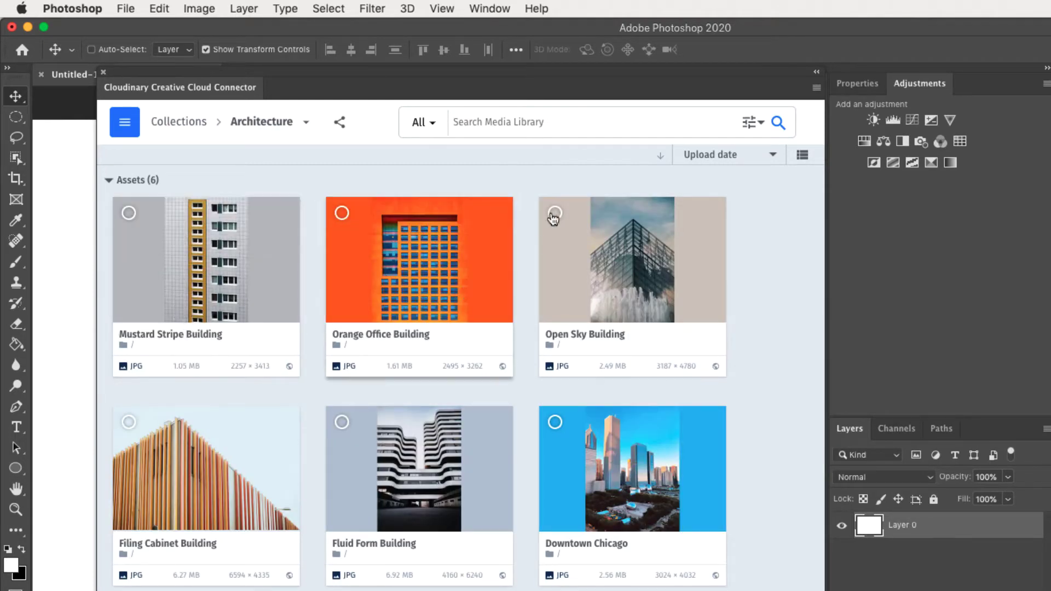
# Show the advanced search's Metadata and Format & Size filters
pyautogui.click(749, 124)
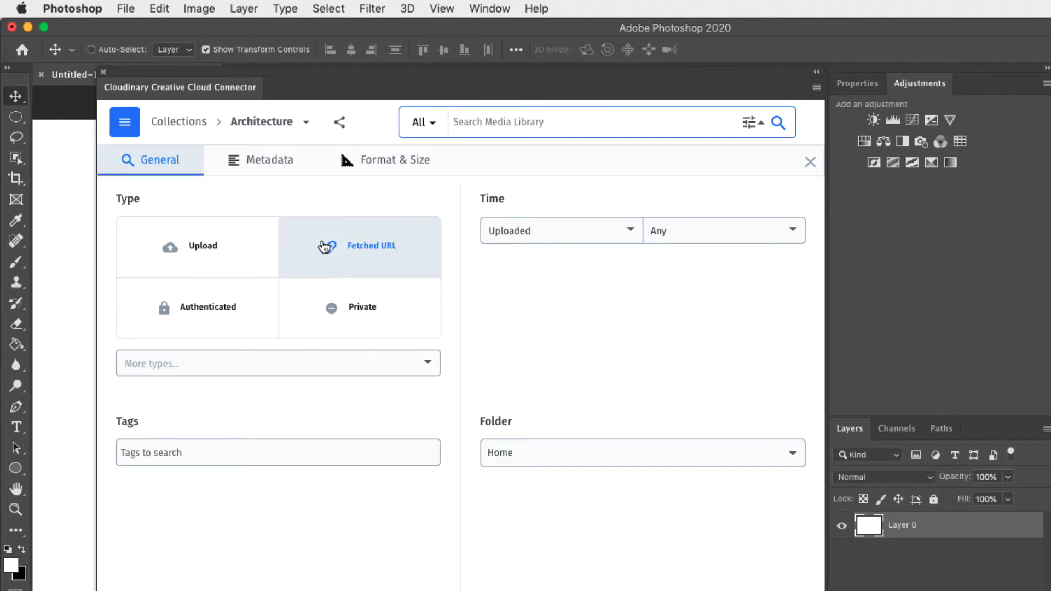
pyautogui.click(268, 162)
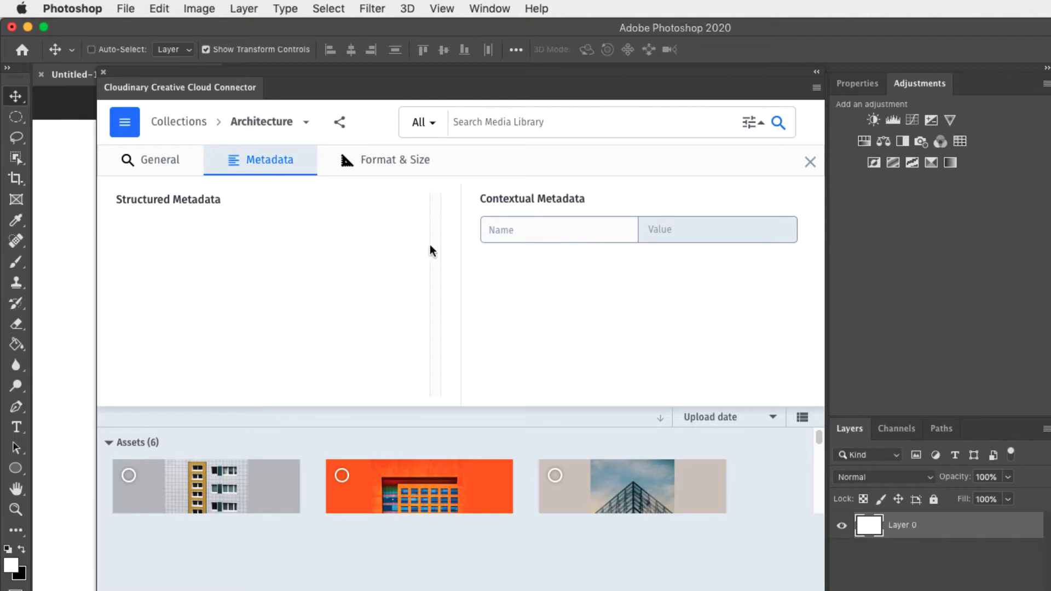
pyautogui.click(378, 172)
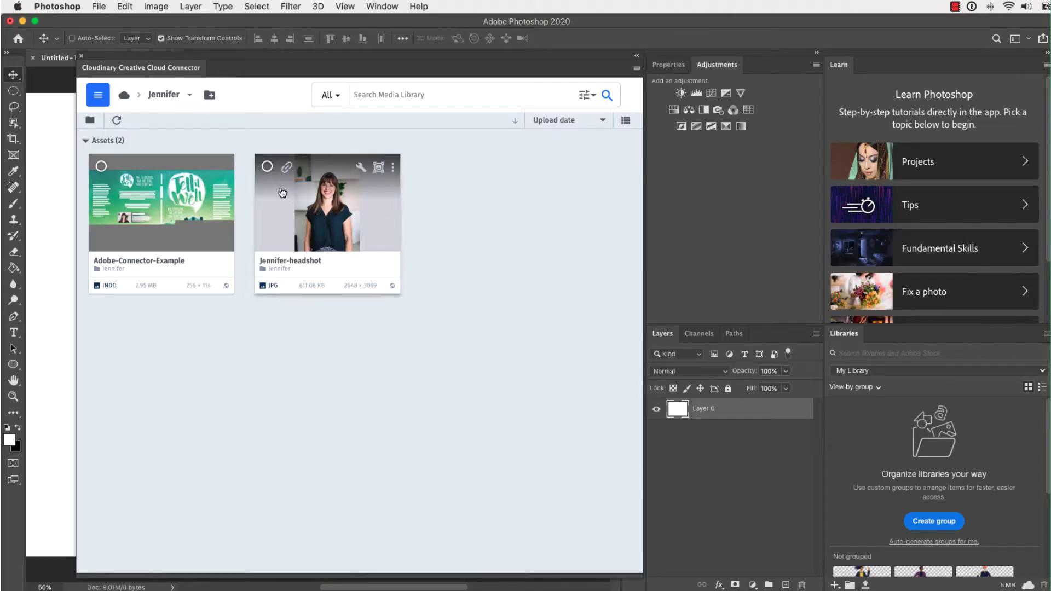
# Insert the headshot from Cloudinary and Free Transform it to fill the canvas
pyautogui.click(266, 167)
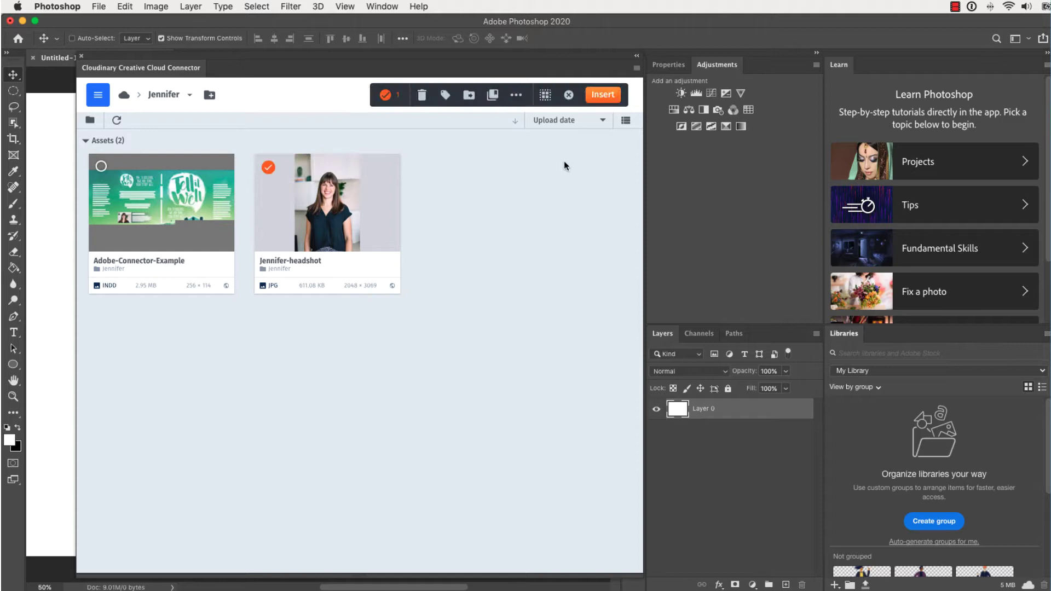
pyautogui.click(607, 97)
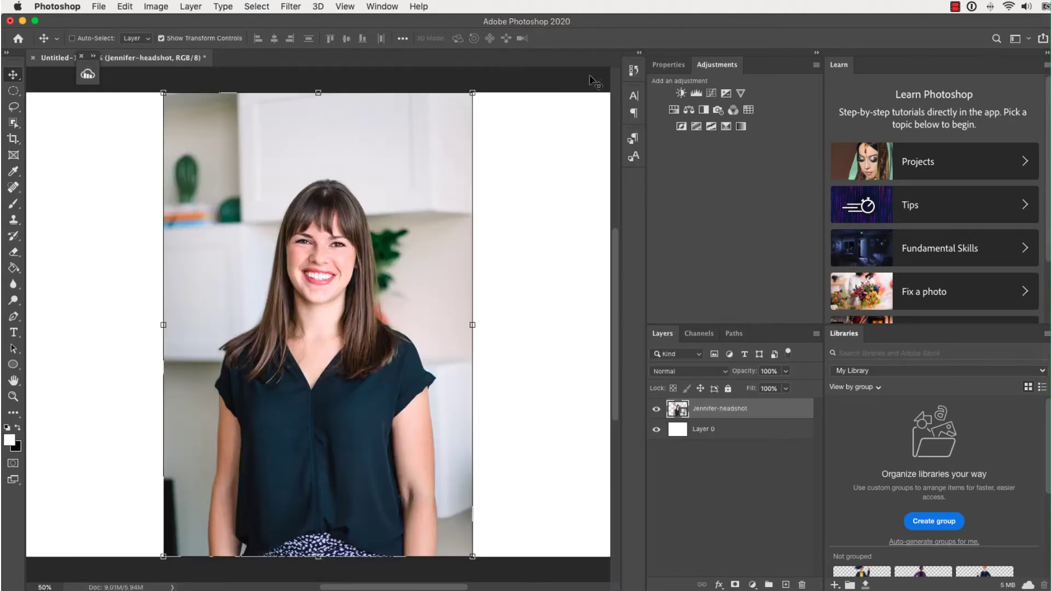
pyautogui.click(15, 398)
pyautogui.press('super+minus')
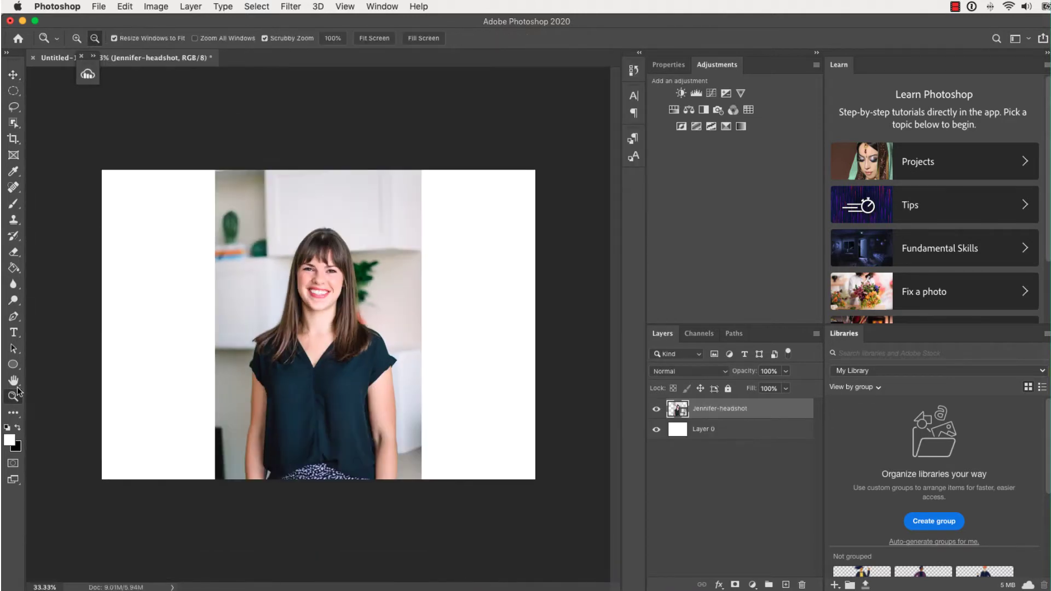
pyautogui.press('super+t')
pyautogui.moveTo(421, 479); pyautogui.dragTo(285, 240)
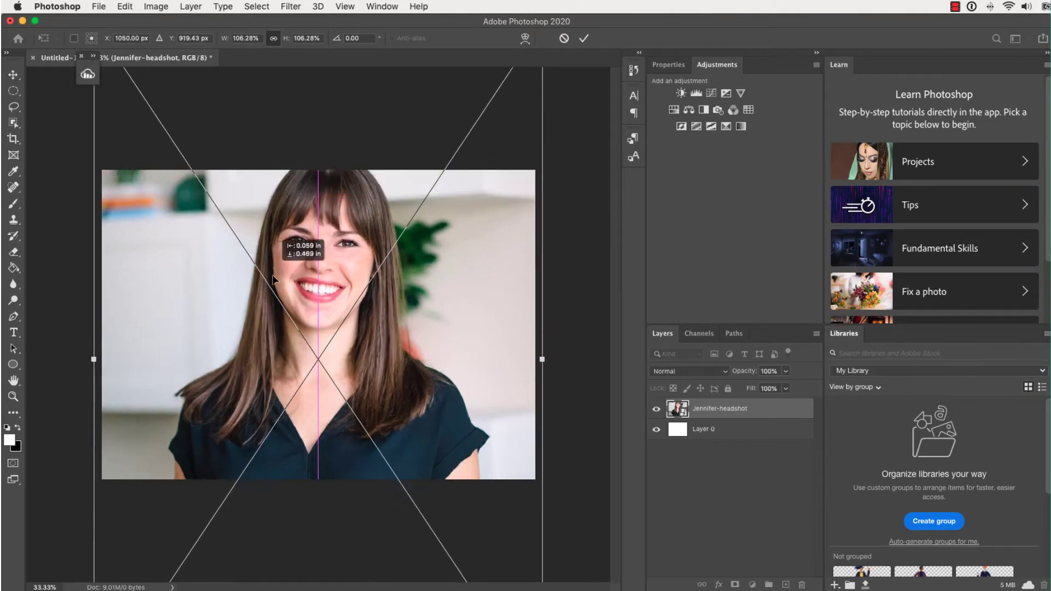
pyautogui.click(583, 38)
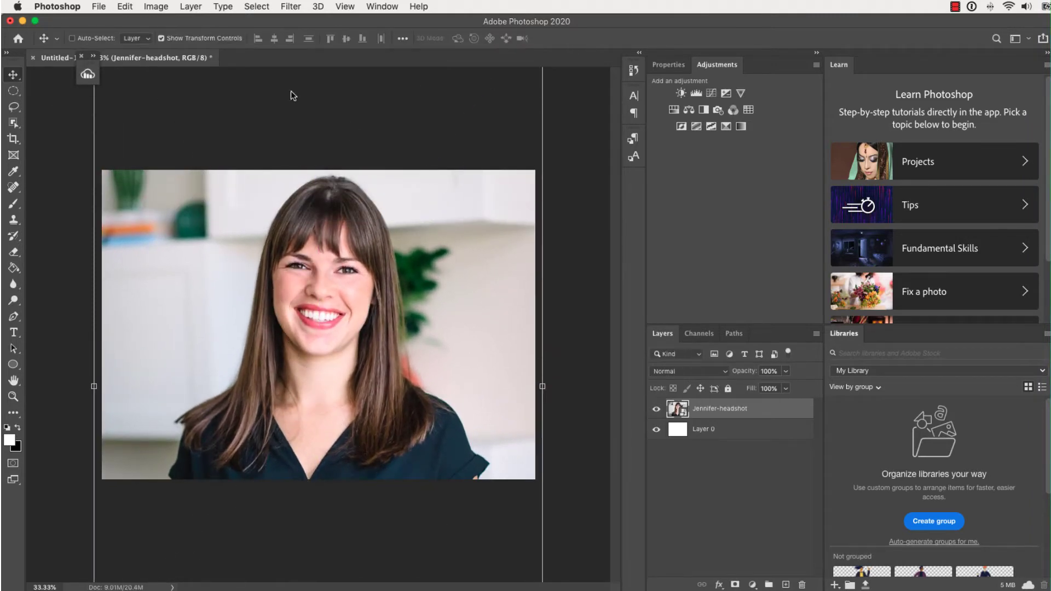
# Save the image as 'headshot' with Save As
pyautogui.click(98, 6)
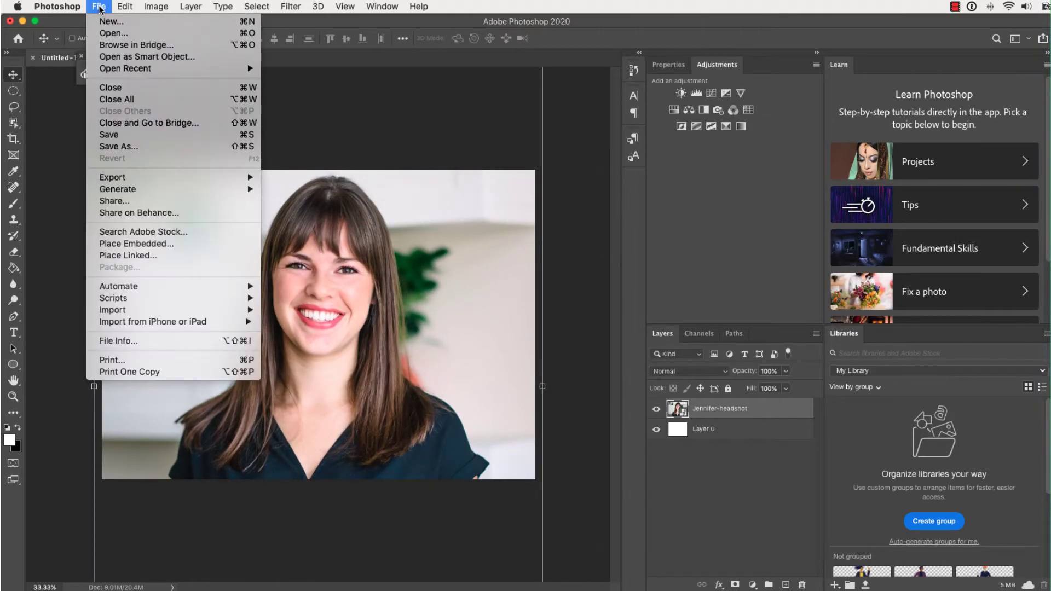
pyautogui.click(118, 146)
pyautogui.write('headshot')
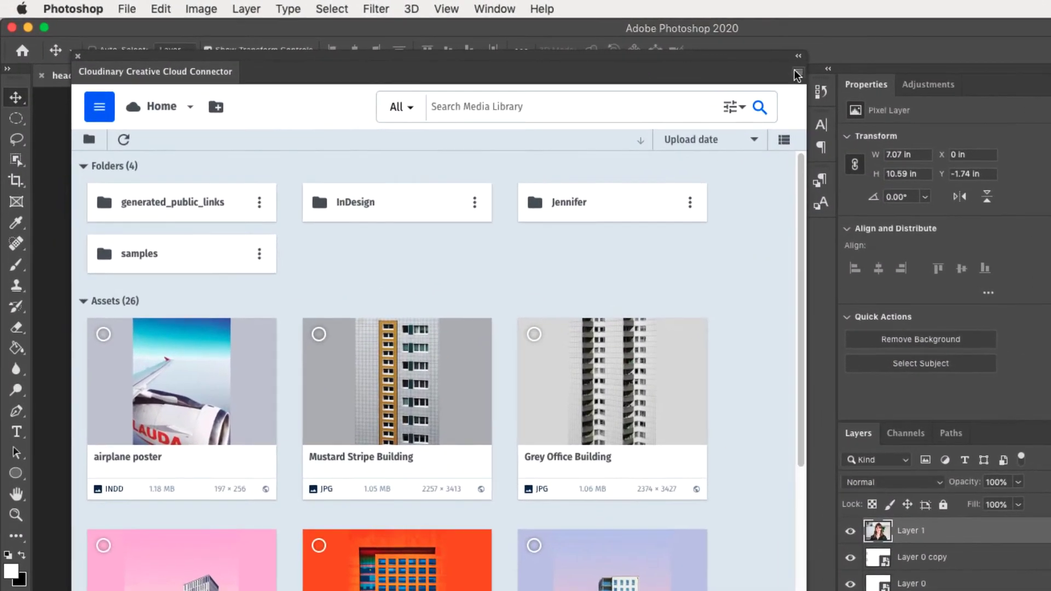
# Check the connector's upload preferences (personal folder, Photoshop tag), then bring up the upload option
pyautogui.click(797, 72)
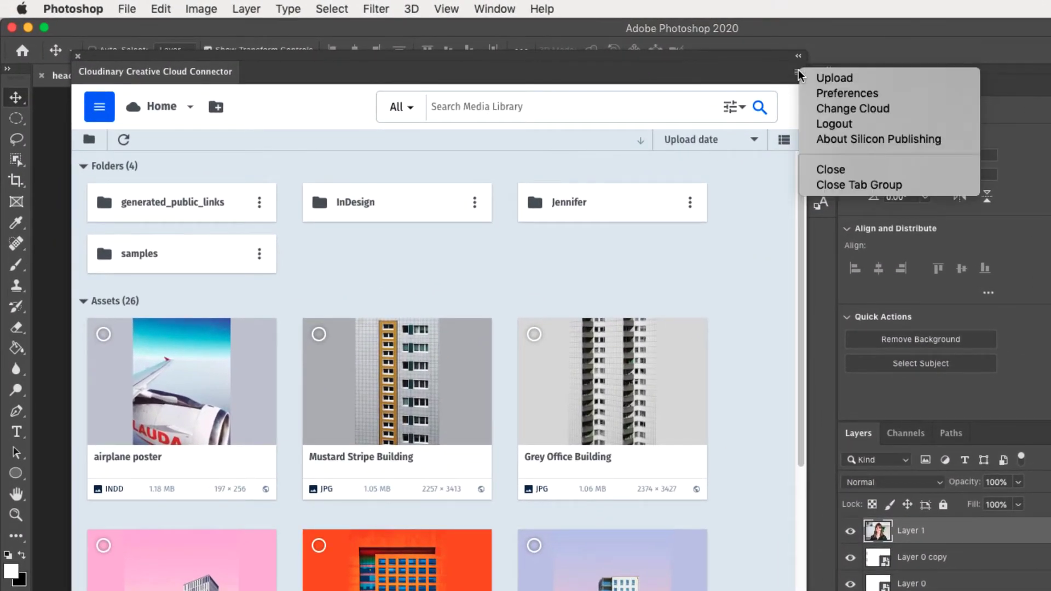
pyautogui.click(823, 96)
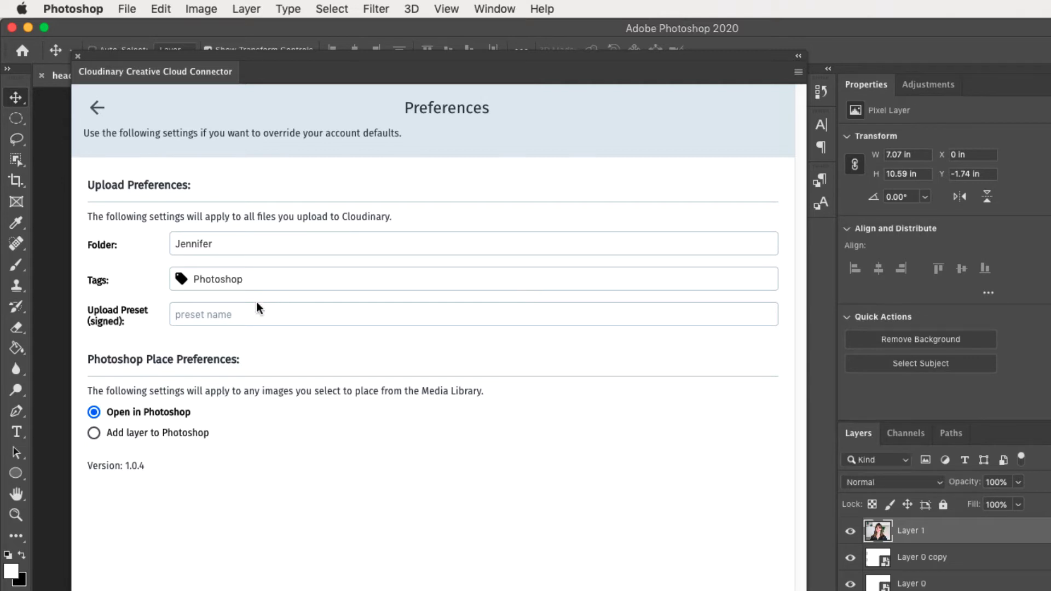
pyautogui.click(97, 107)
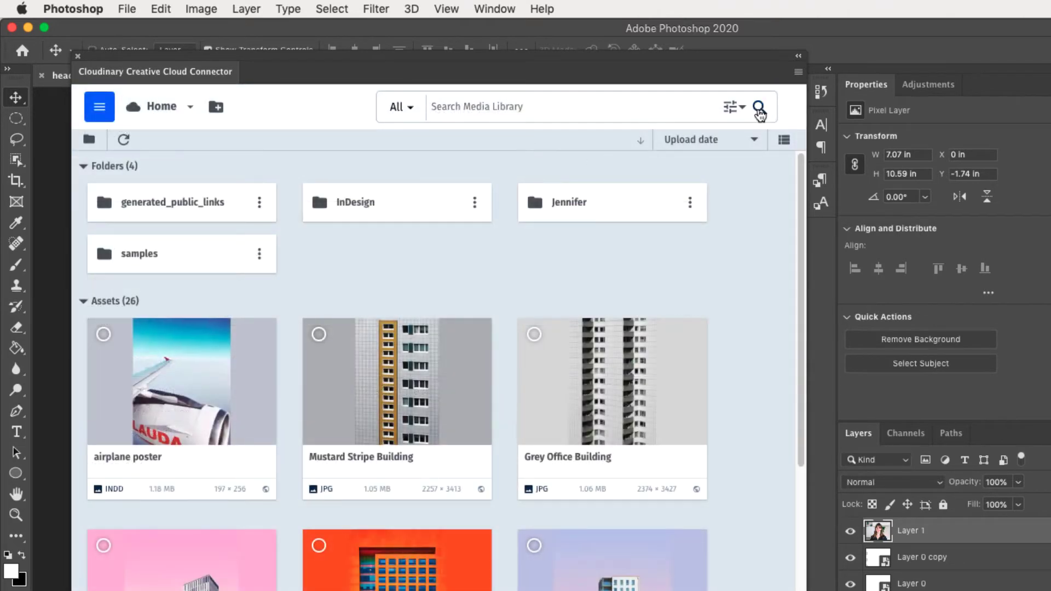
pyautogui.click(797, 73)
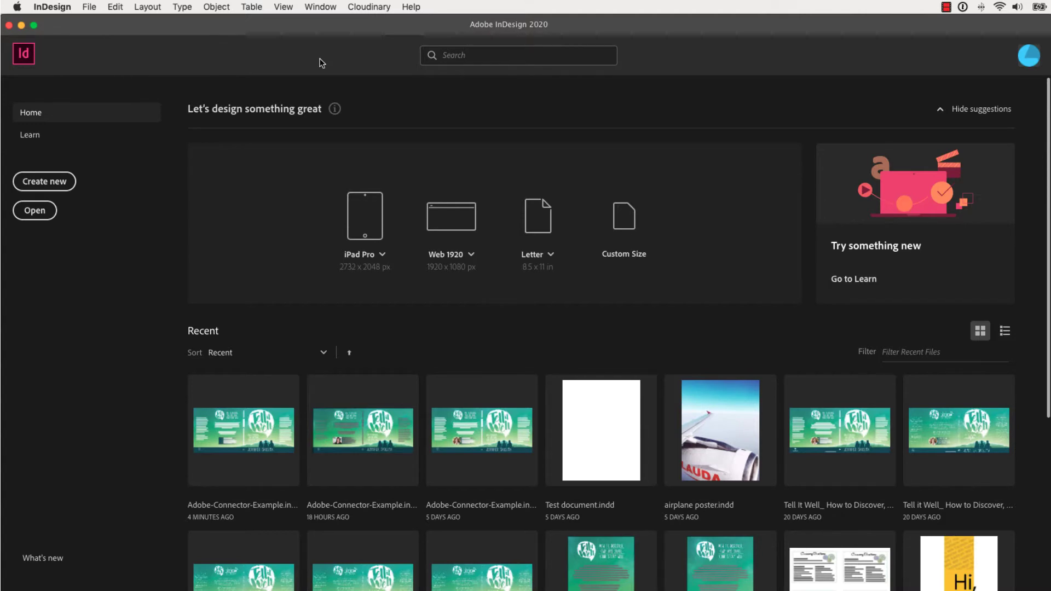
# Open Cloudinary > Cloudinary Panel, enter the InDesign folder, and select Adobe-Connector-Example
pyautogui.click(375, 9)
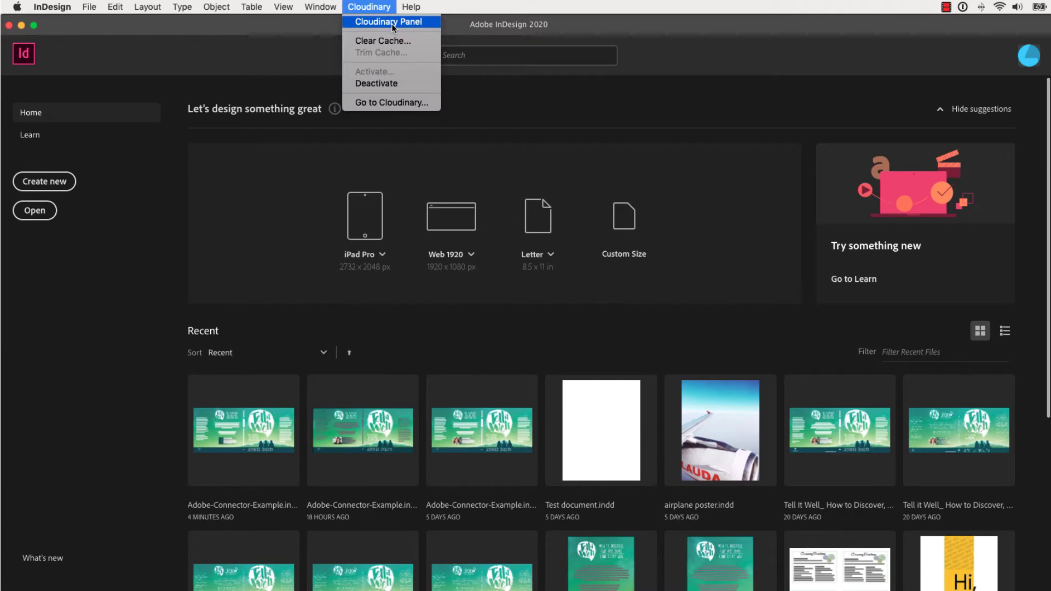
pyautogui.click(392, 24)
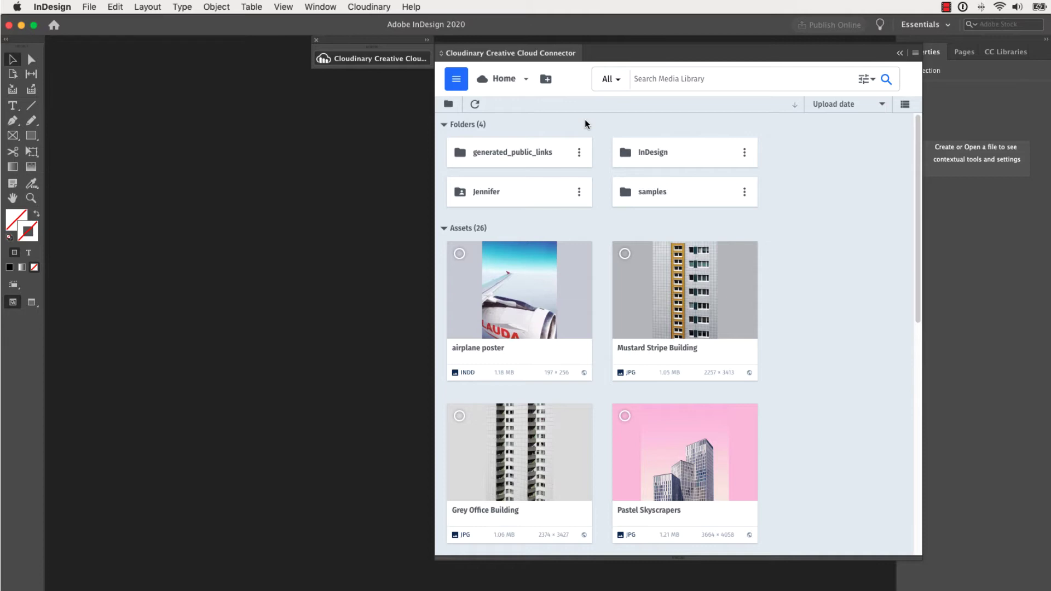
pyautogui.click(672, 158)
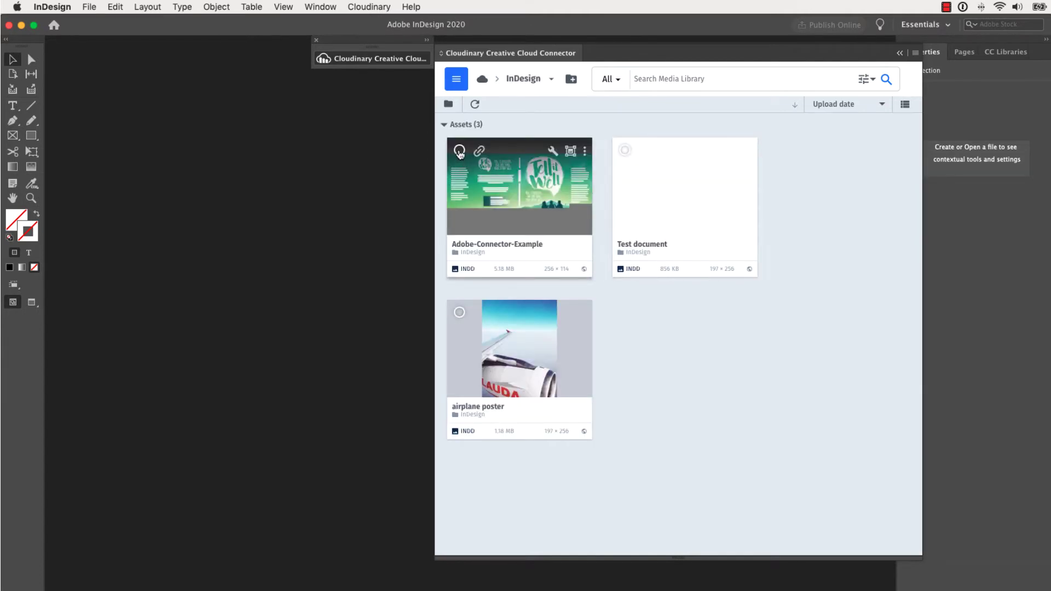
pyautogui.click(459, 150)
# Open the Adobe-Connector-Example brochure, search 'headshot', and insert headshot.psd into the photo frame
pyautogui.click(879, 82)
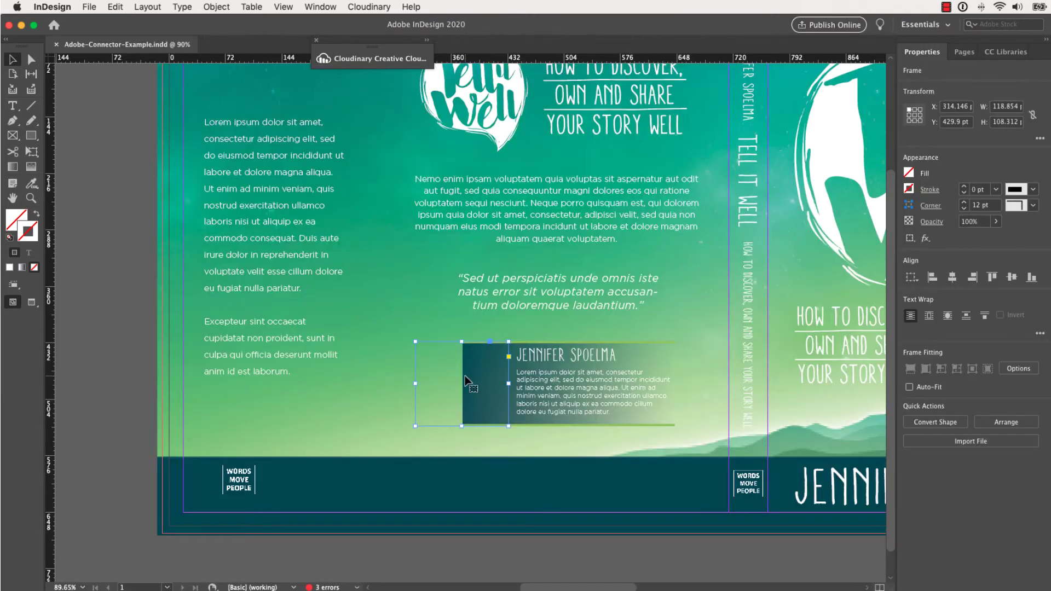
pyautogui.click(426, 41)
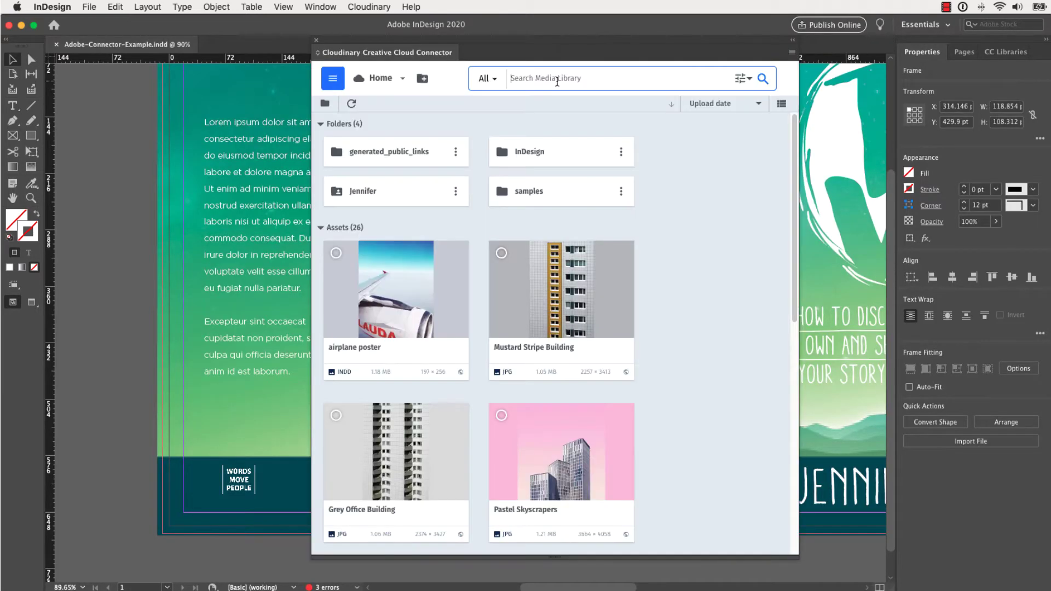
pyautogui.write('headshot')
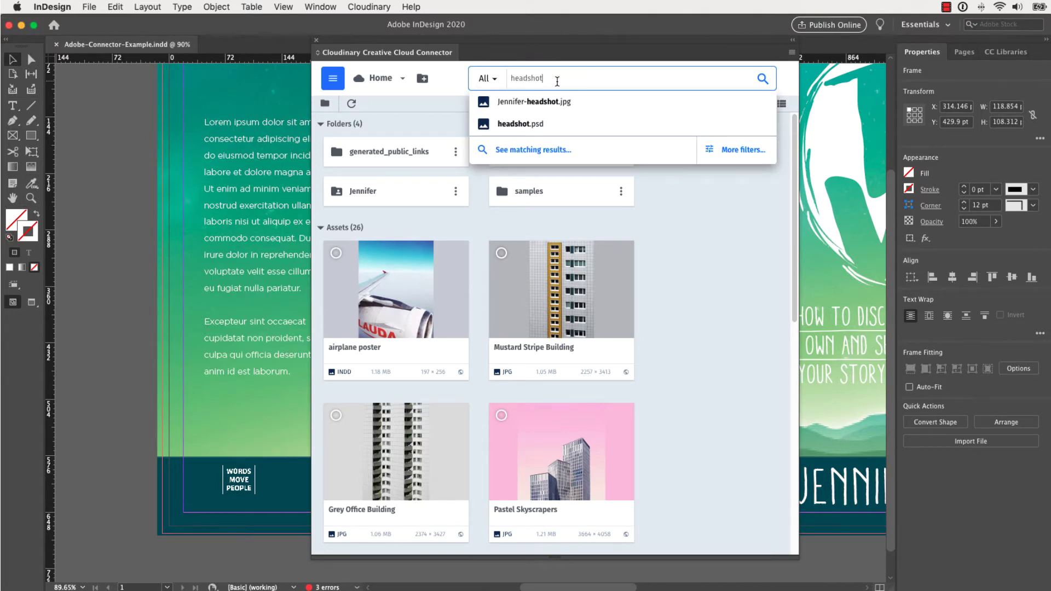
pyautogui.press('Return')
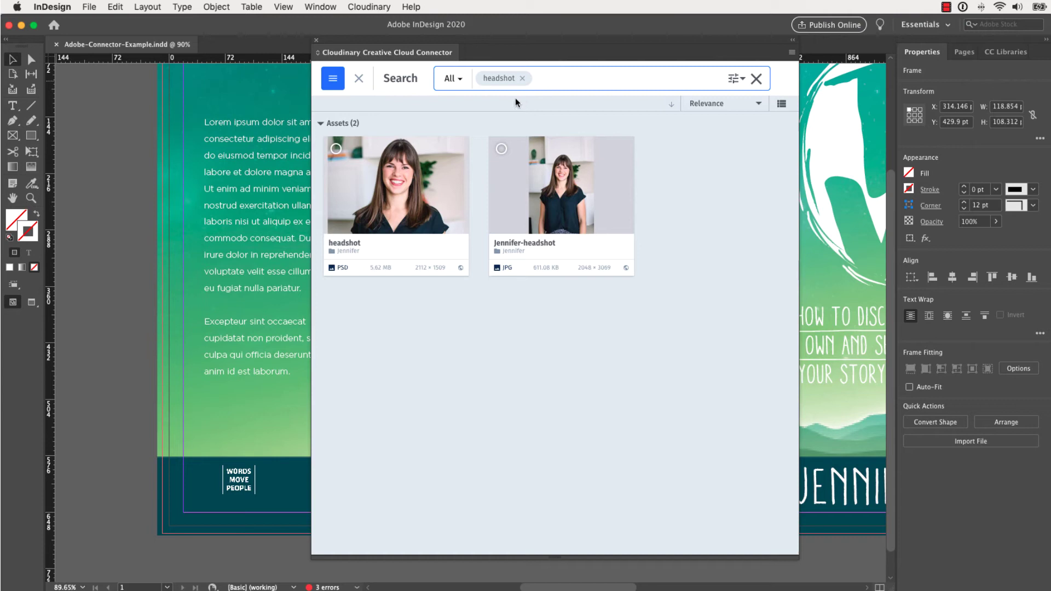
pyautogui.click(336, 149)
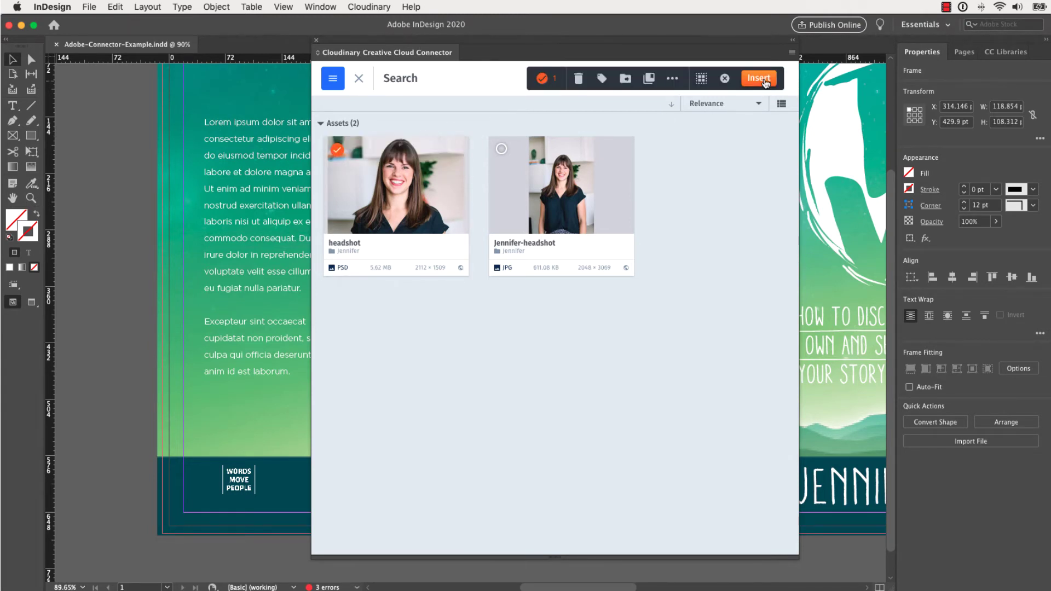
pyautogui.click(758, 78)
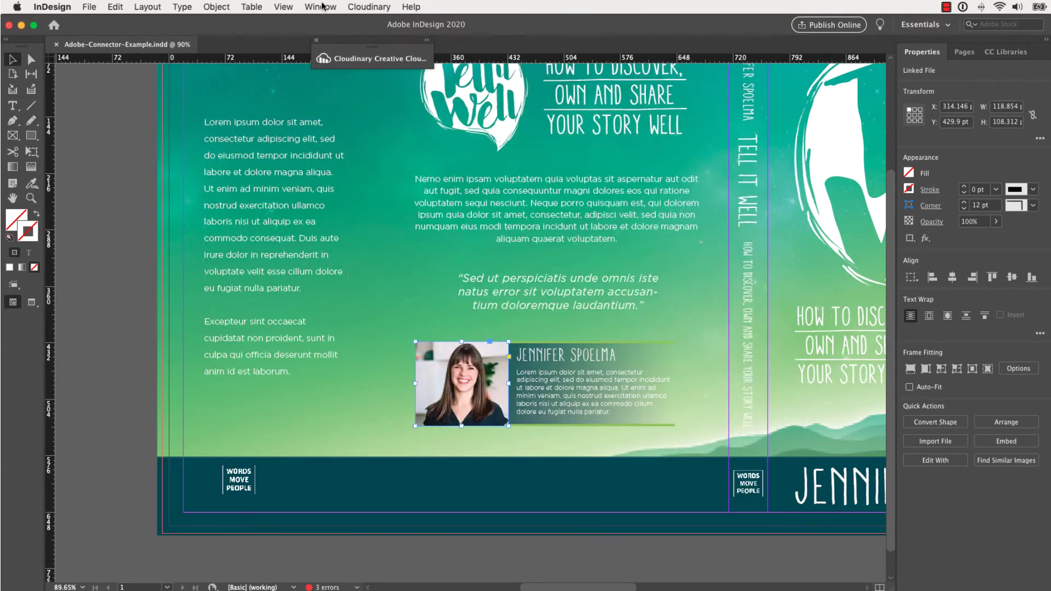
# Show the Links panel and switch the headshot.psd link to high resolution
pyautogui.click(322, 7)
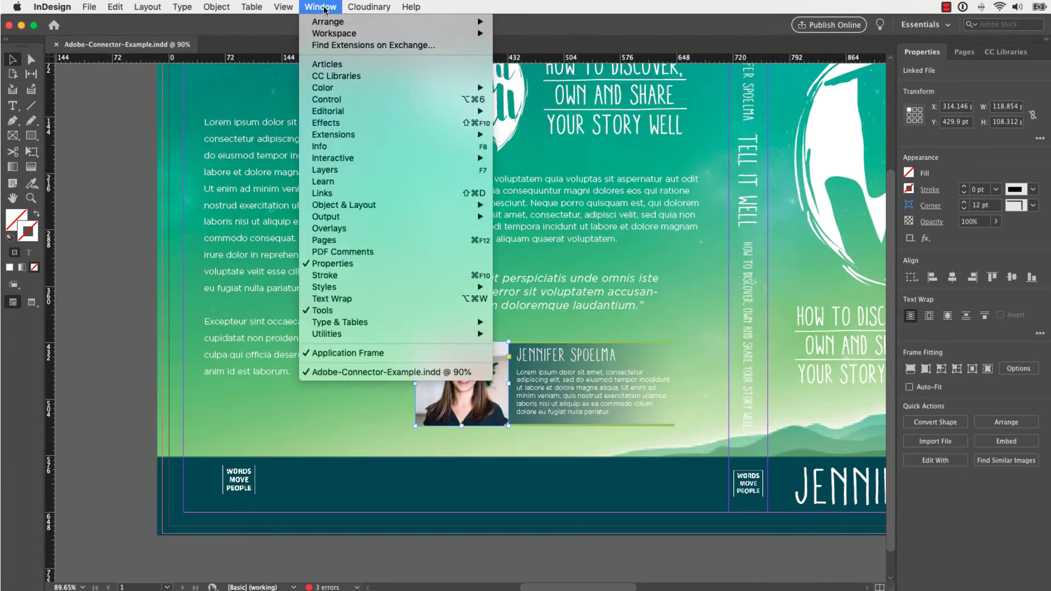
pyautogui.click(323, 193)
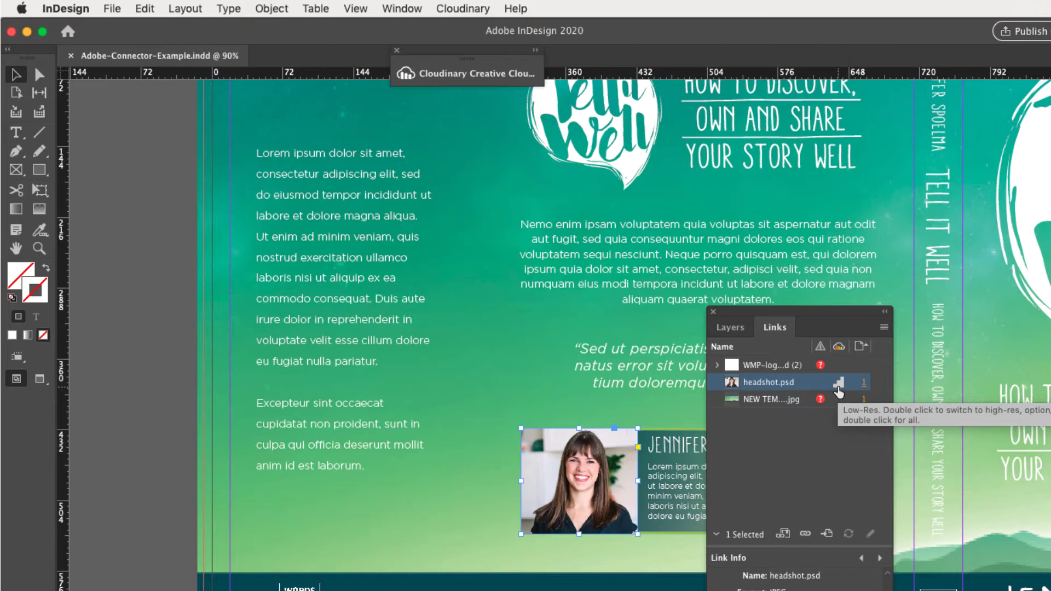
pyautogui.doubleClick(838, 386)
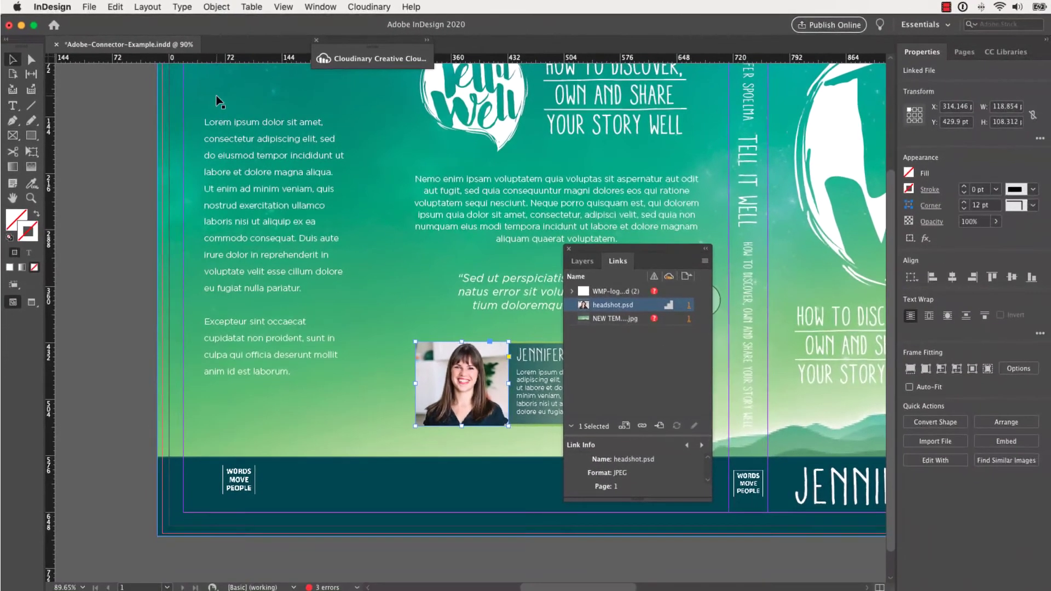
# Save the brochure, expand the Cloudinary panel and review the connector's upload preferences
pyautogui.click(90, 8)
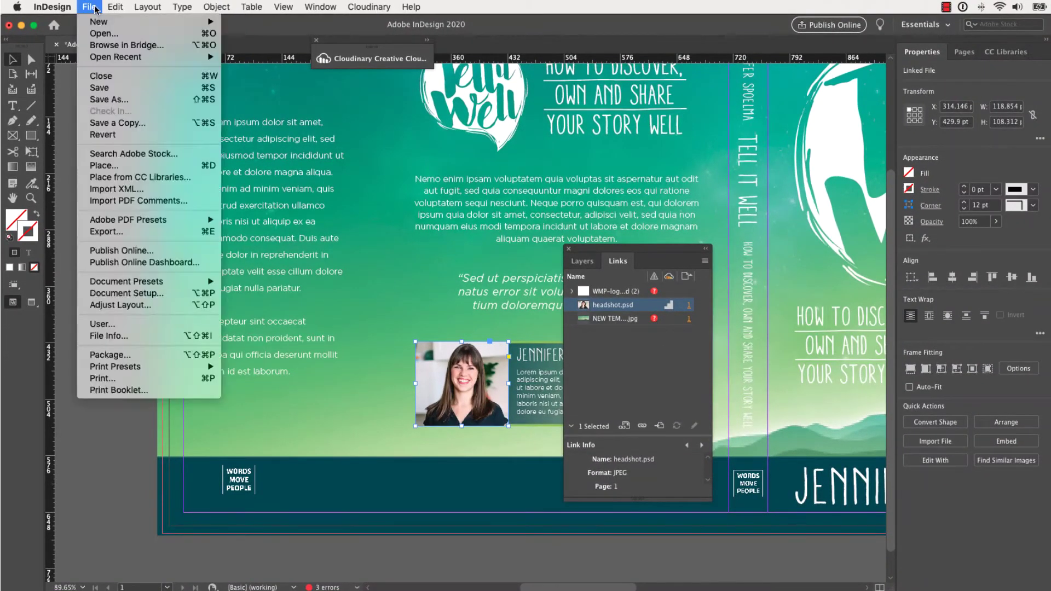
pyautogui.click(114, 88)
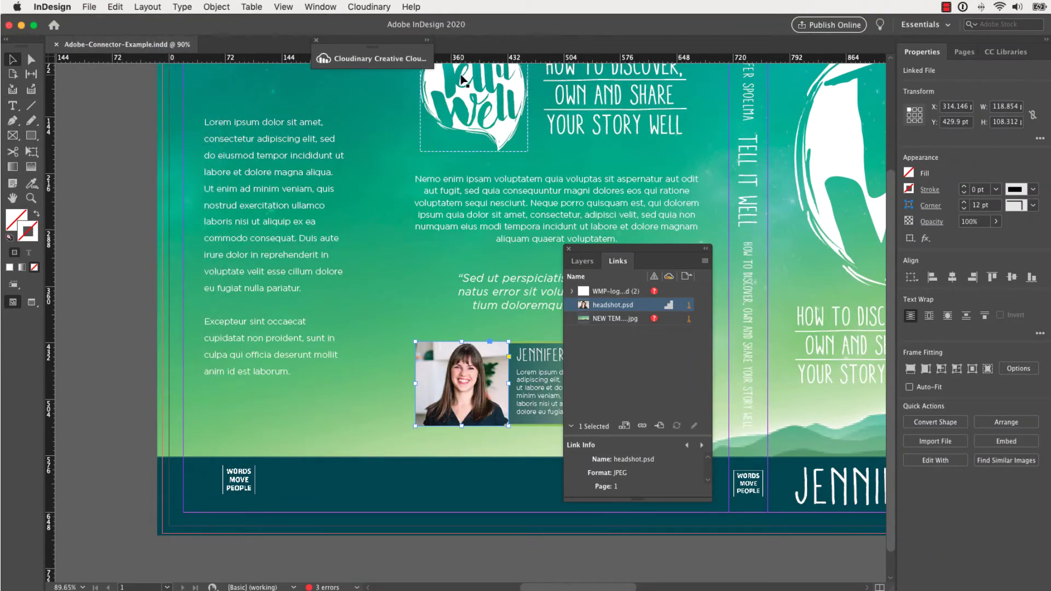
pyautogui.click(428, 45)
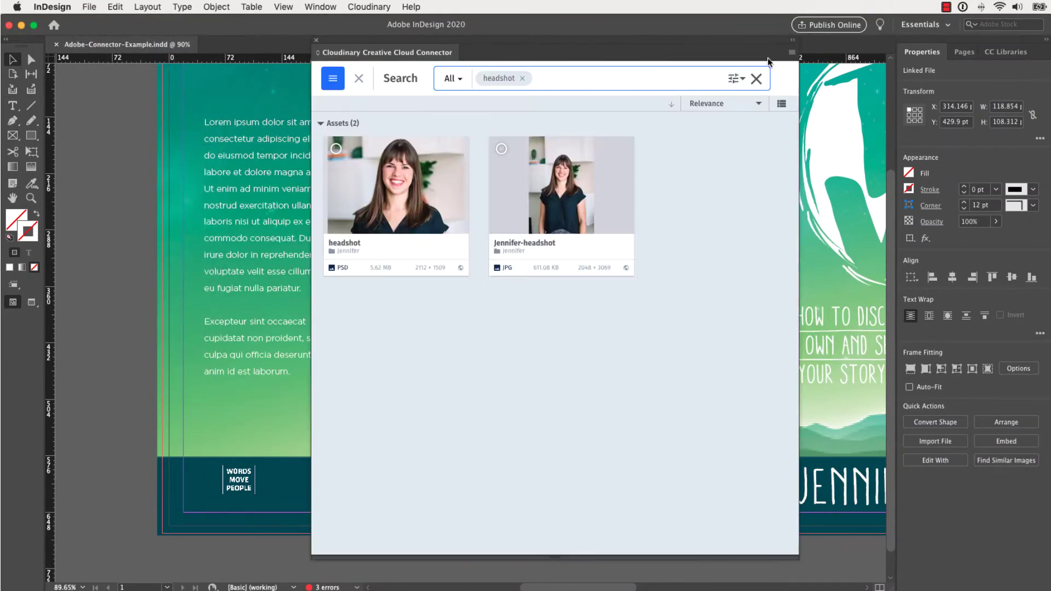
pyautogui.click(793, 53)
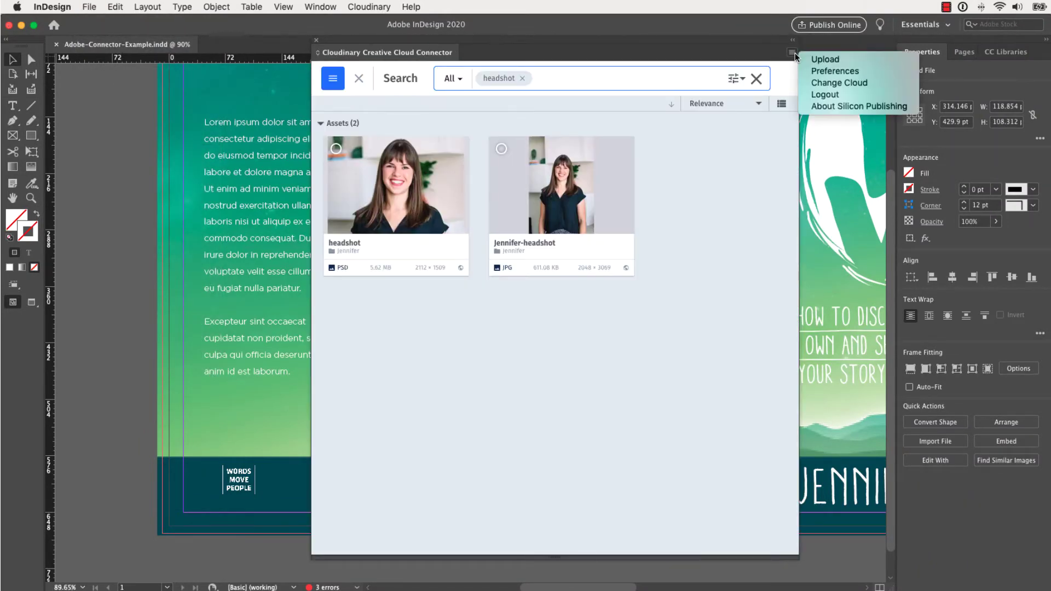
pyautogui.click(819, 77)
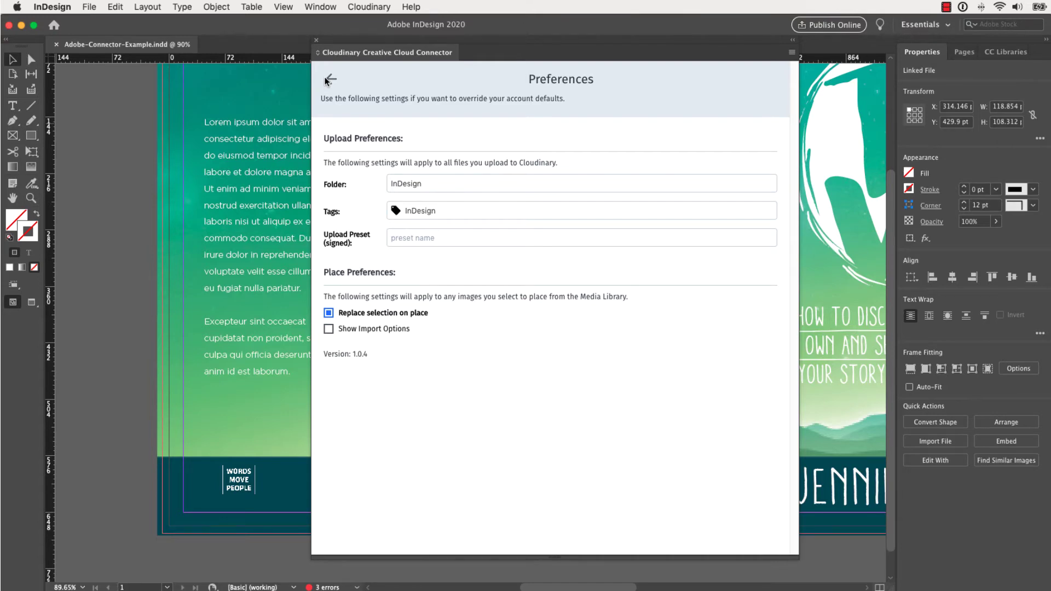
# Return to the headshot results and upload the brochure to Cloudinary
pyautogui.click(328, 81)
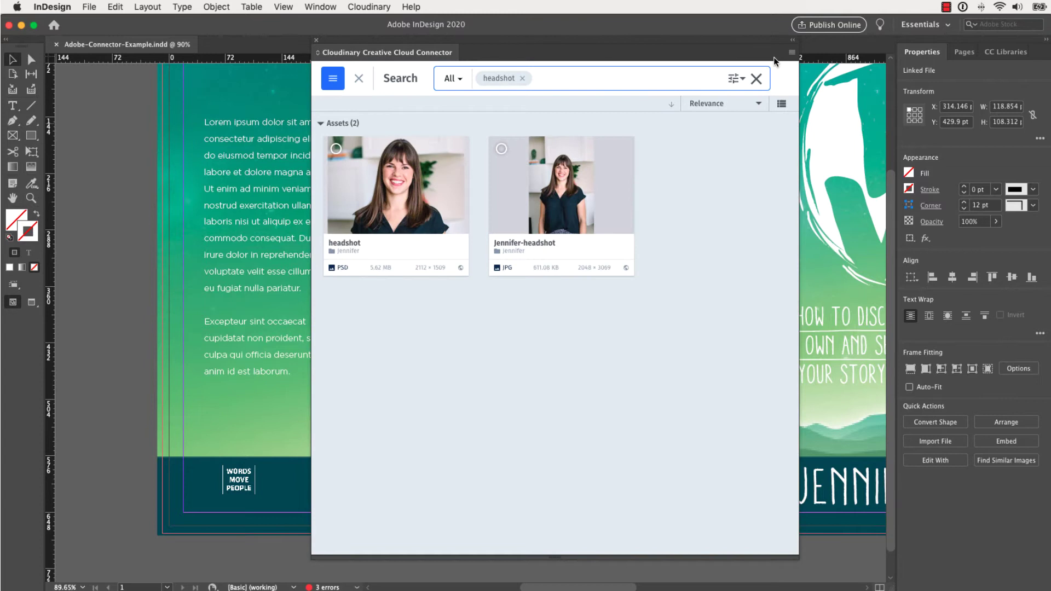
pyautogui.click(792, 52)
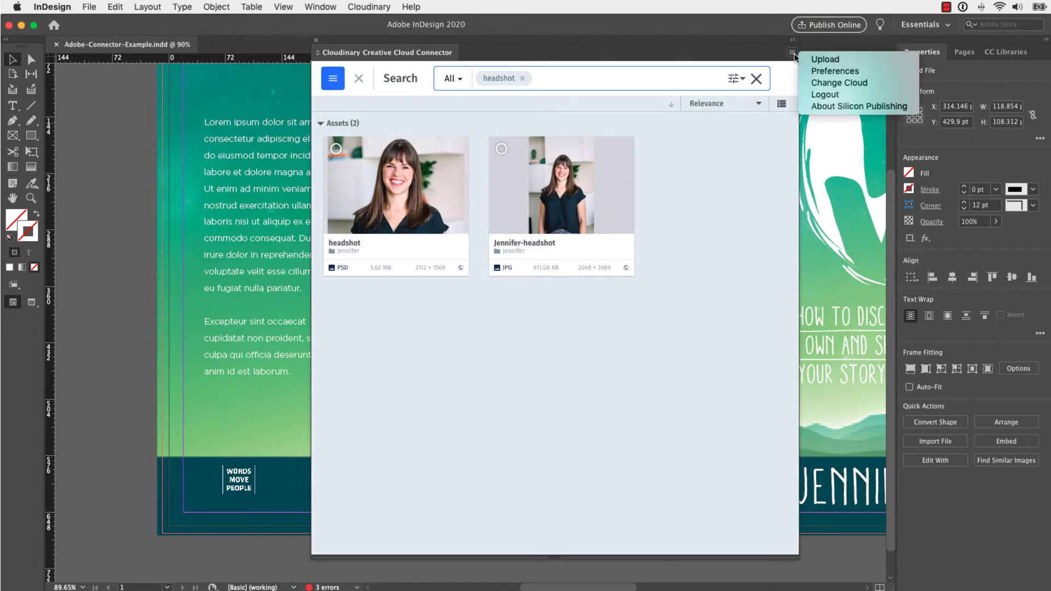
pyautogui.click(824, 59)
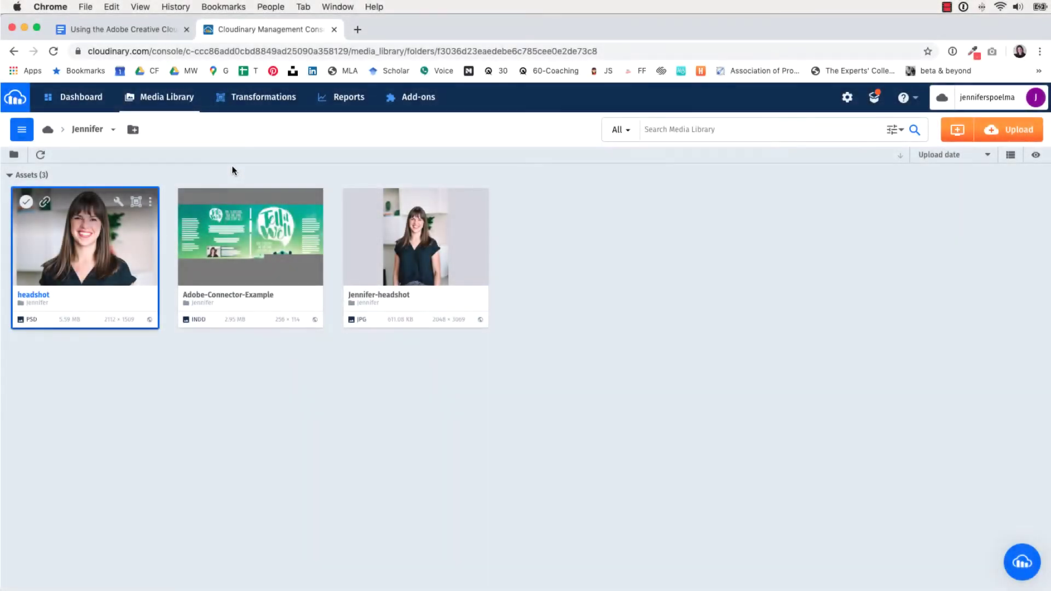
# Open the Jennifer folder's share settings, then close them without saving
pyautogui.click(113, 129)
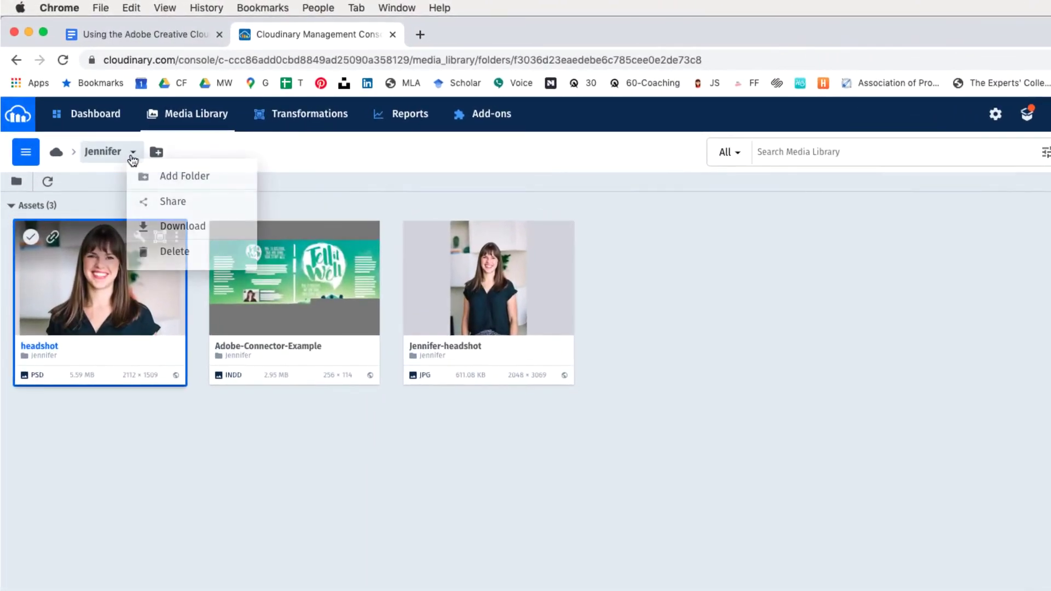
pyautogui.click(198, 203)
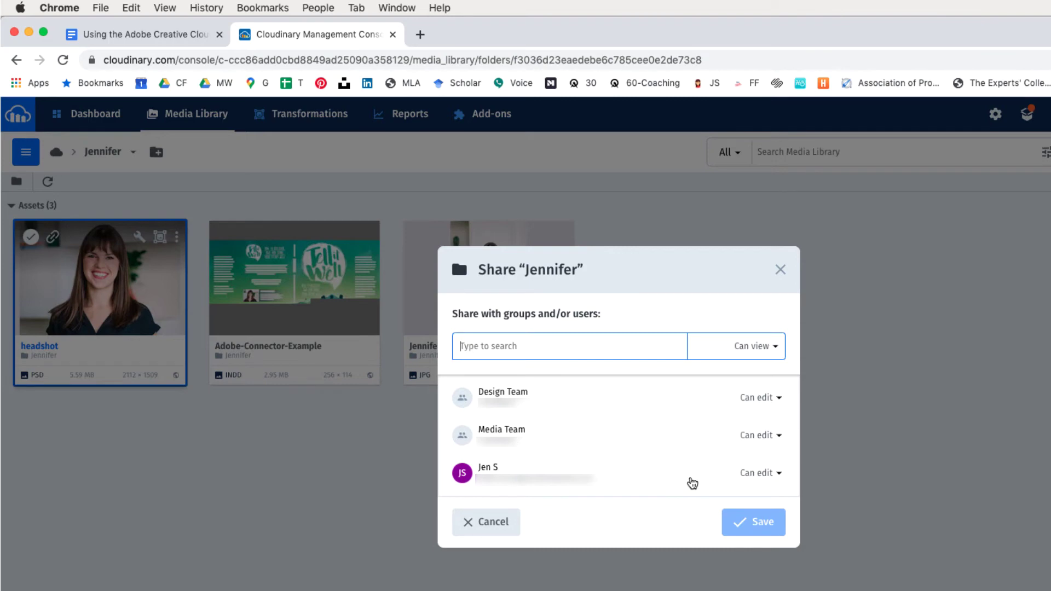
pyautogui.click(780, 272)
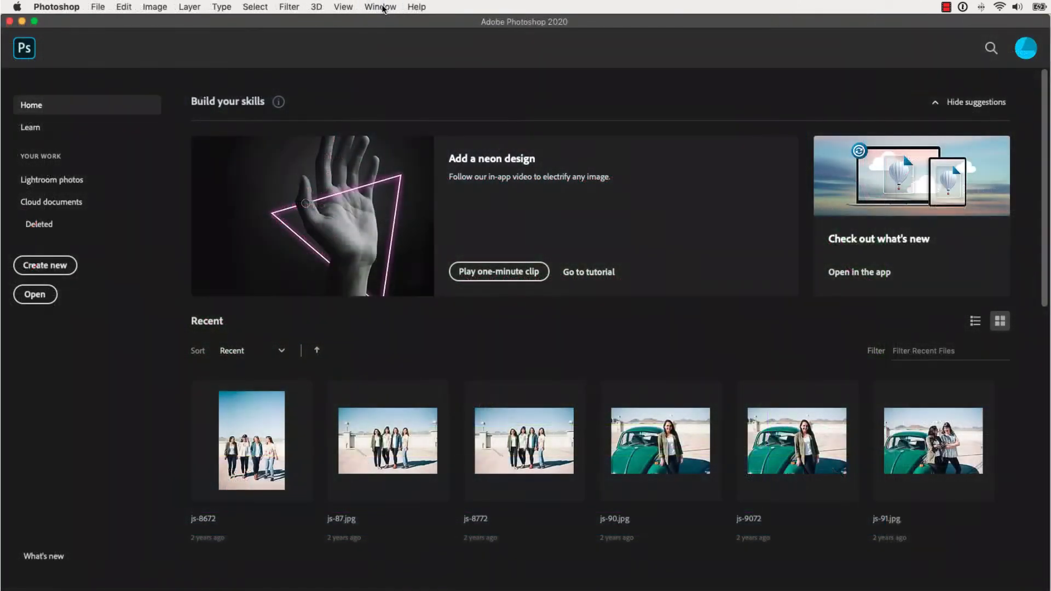
# Open the Cloudinary Creative Cloud Connector panel and import headshot from the Jennifer folder
pyautogui.click(381, 6)
pyautogui.moveTo(429, 65)
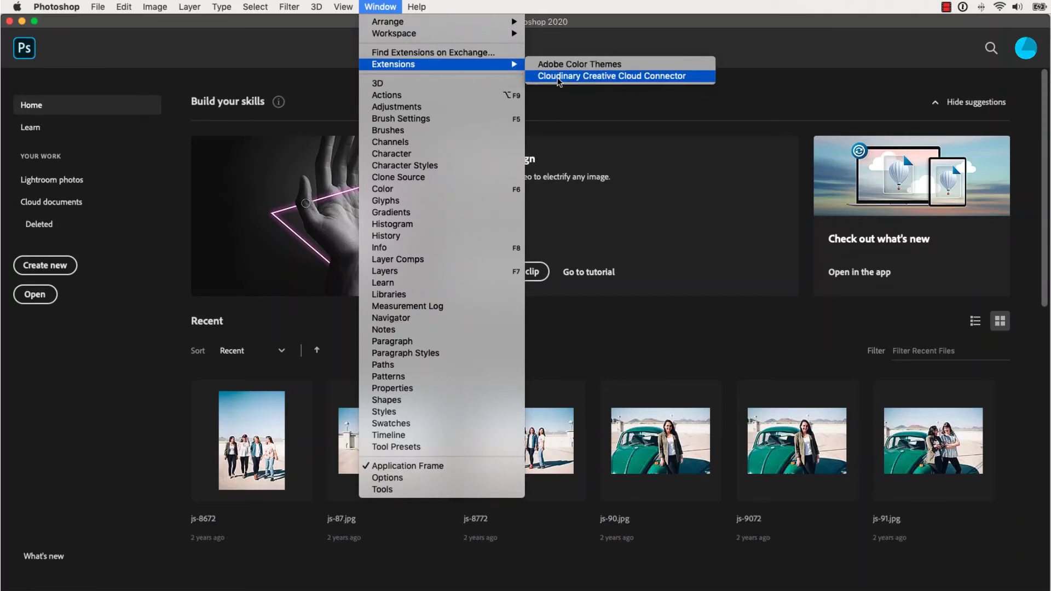
pyautogui.click(564, 80)
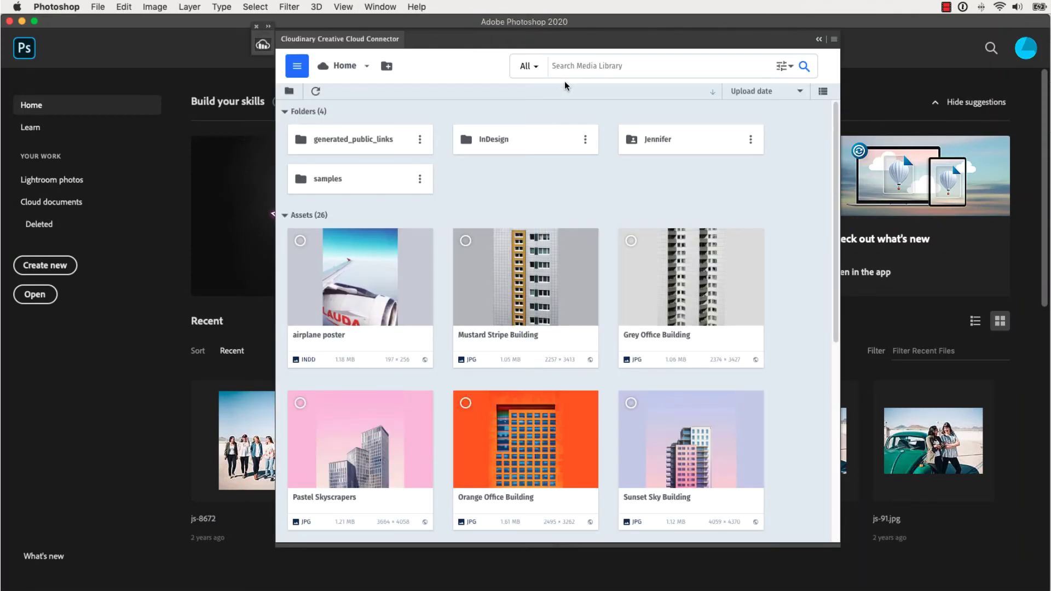
pyautogui.click(657, 139)
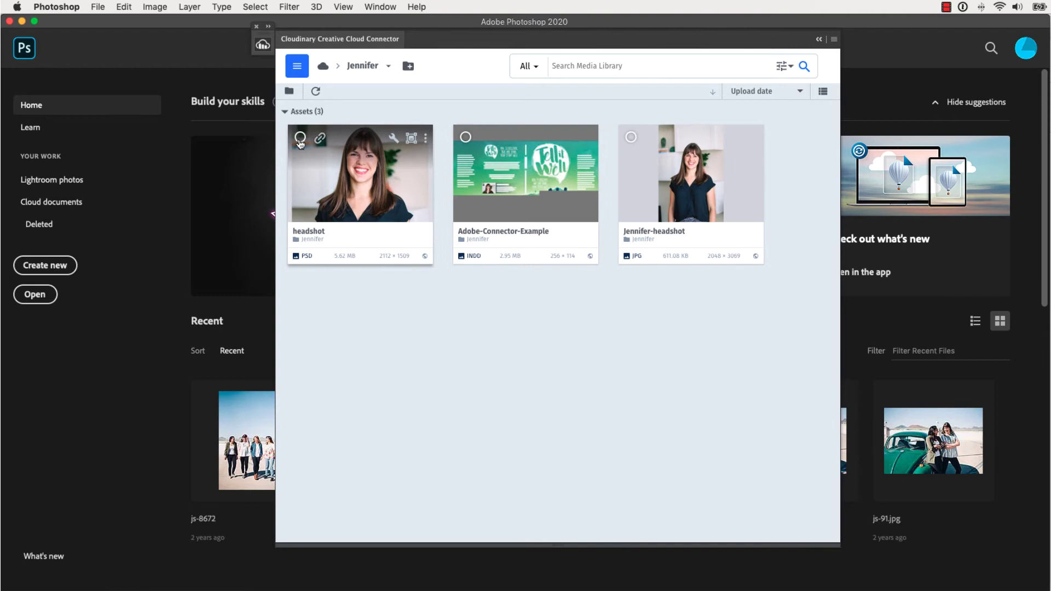
pyautogui.click(300, 138)
pyautogui.click(804, 68)
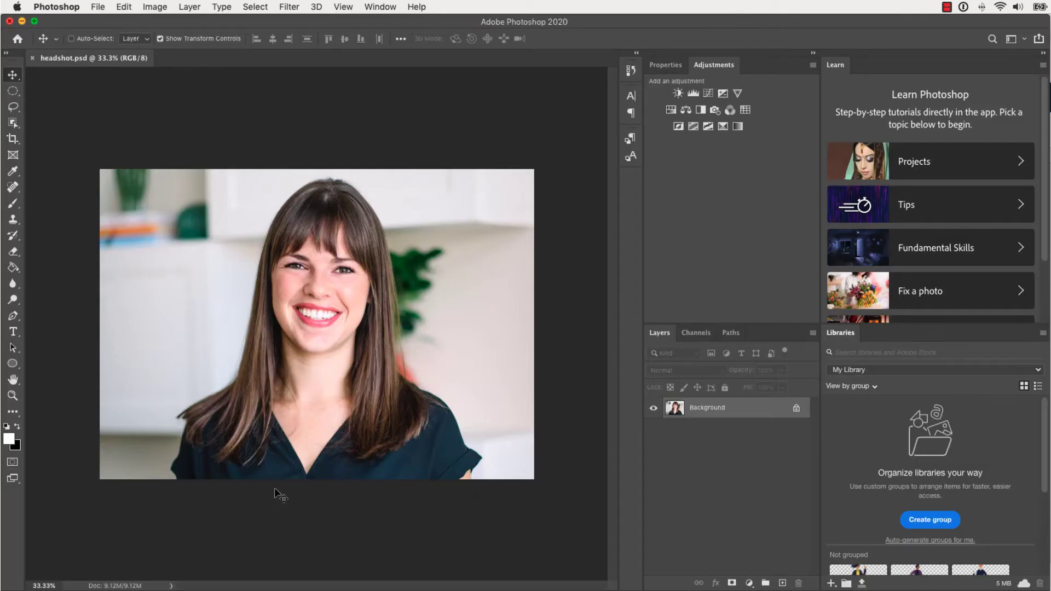
# Add a Black & White adjustment layer to the headshot and save the file
pyautogui.click(701, 110)
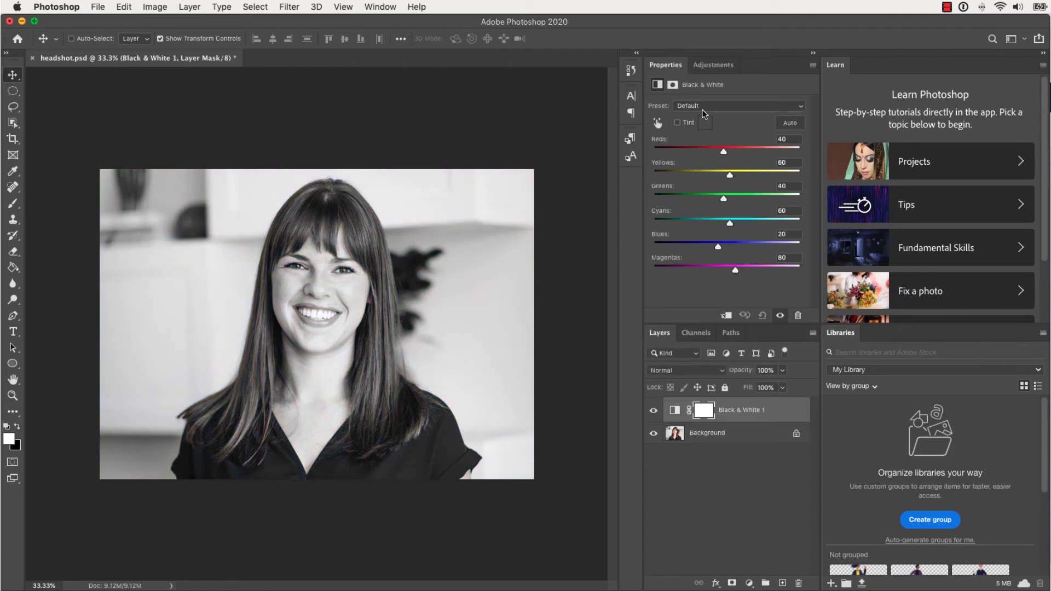
pyautogui.click(97, 7)
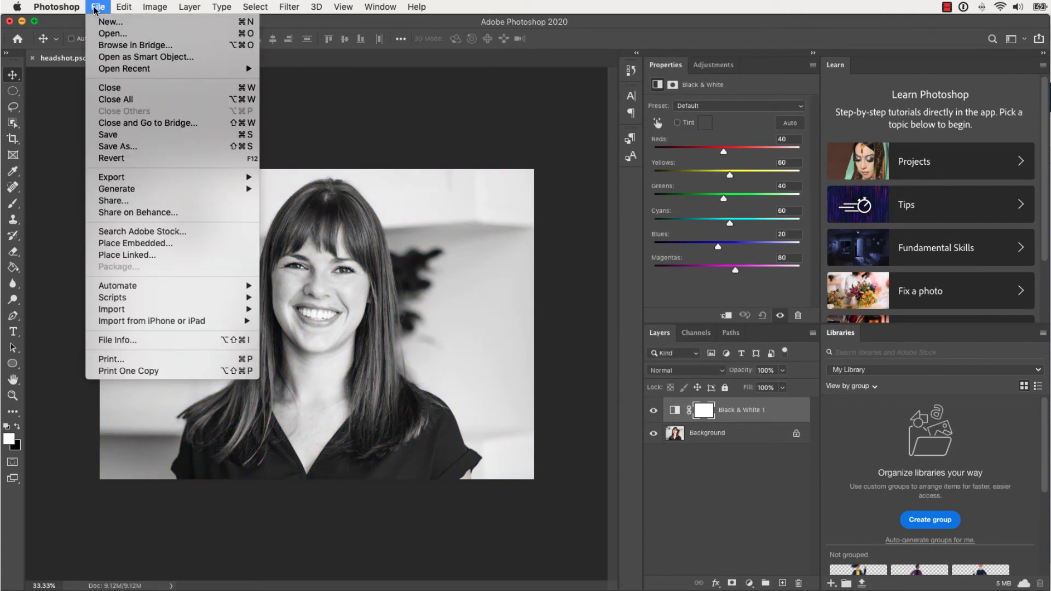
pyautogui.click(114, 136)
# Reopen the Cloudinary connector panel and check its upload preferences, then return to the library
pyautogui.click(381, 7)
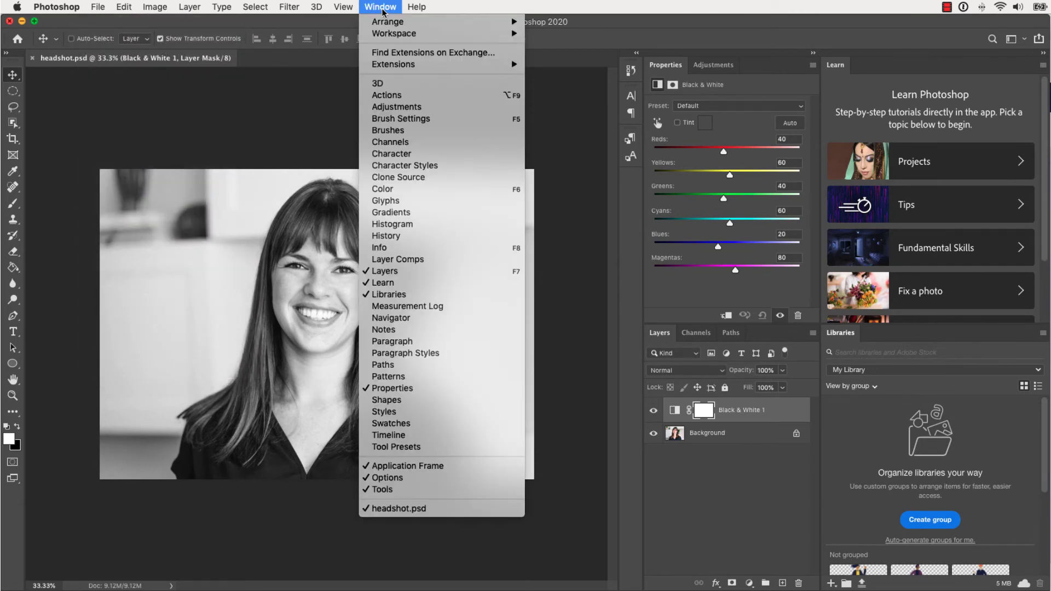
pyautogui.moveTo(399, 68)
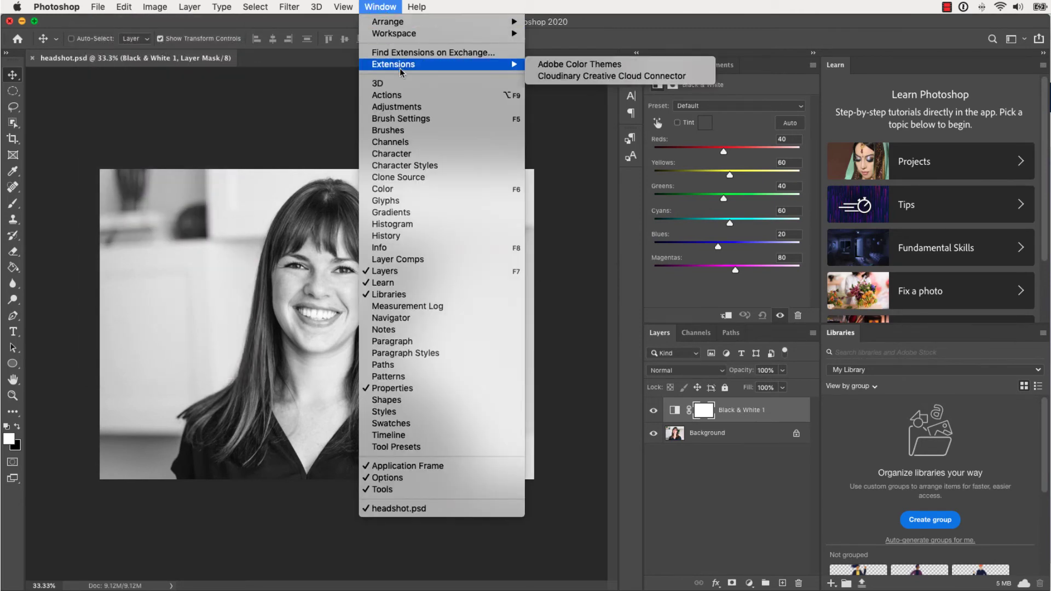
pyautogui.click(551, 76)
pyautogui.click(695, 46)
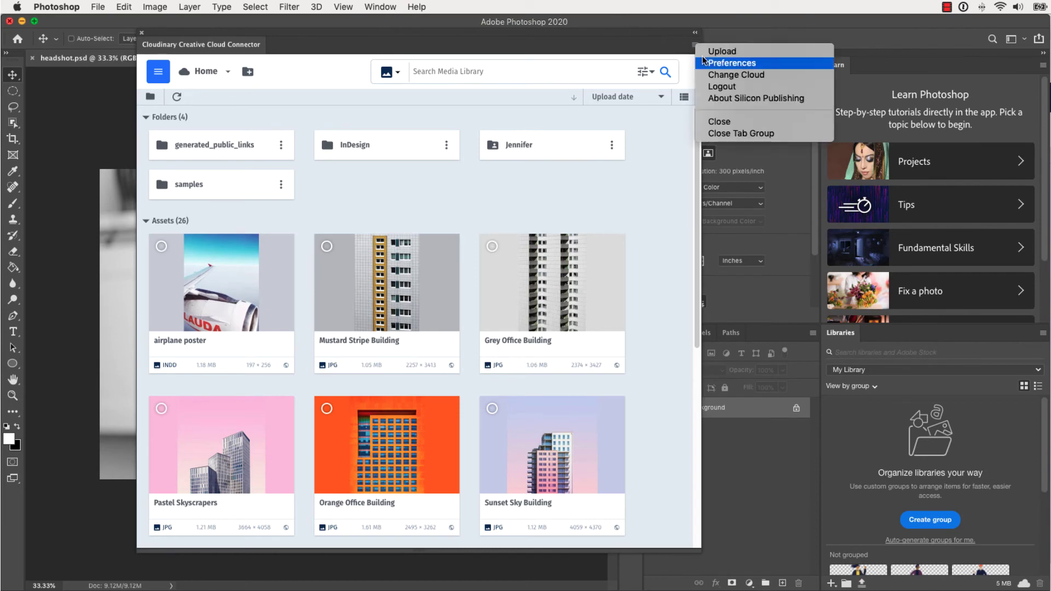
pyautogui.click(732, 63)
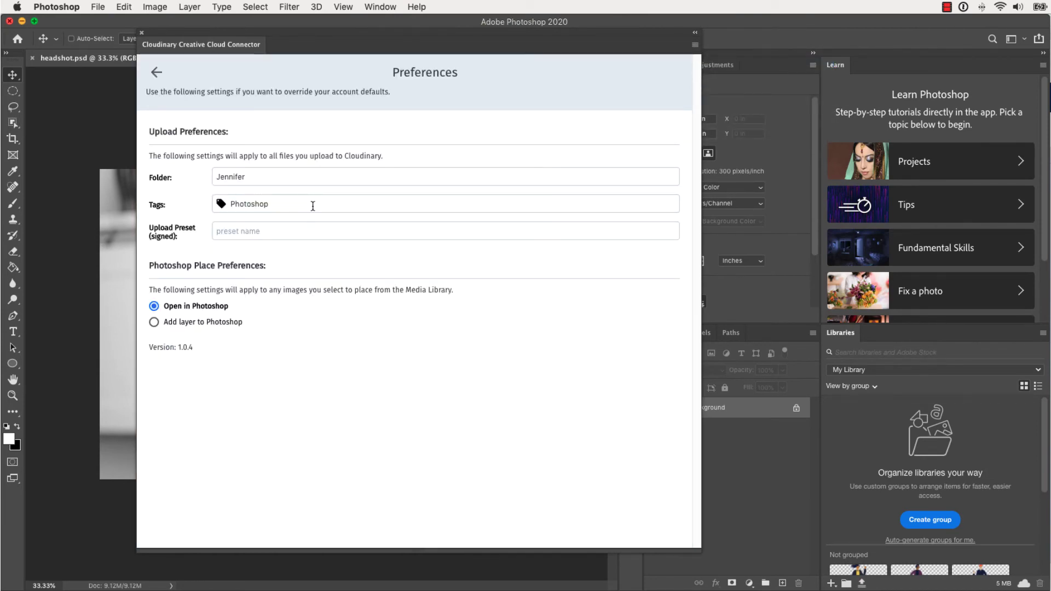
pyautogui.click(157, 75)
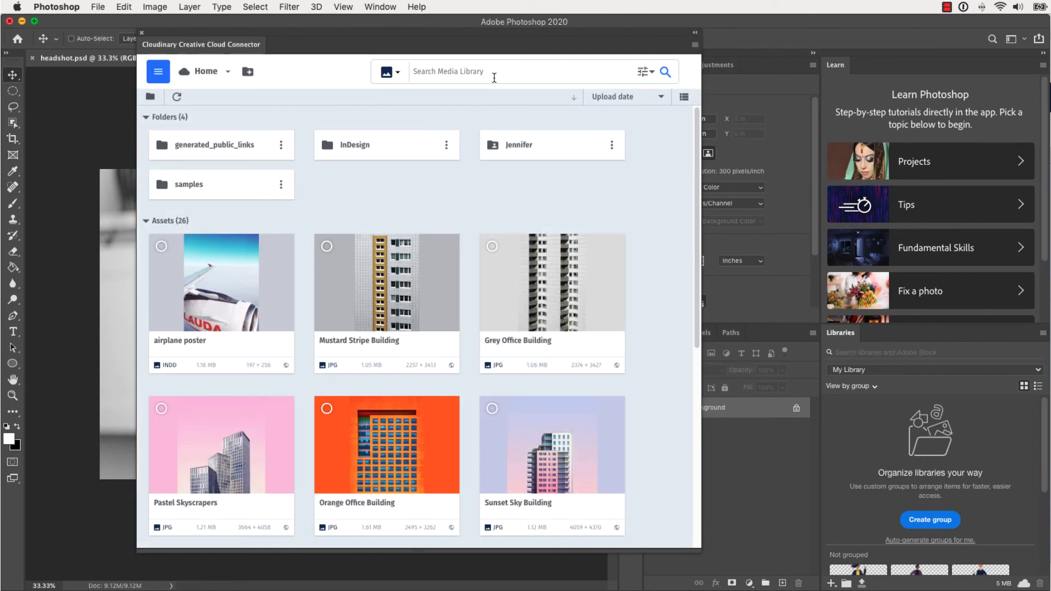
pyautogui.click(695, 46)
pyautogui.click(704, 63)
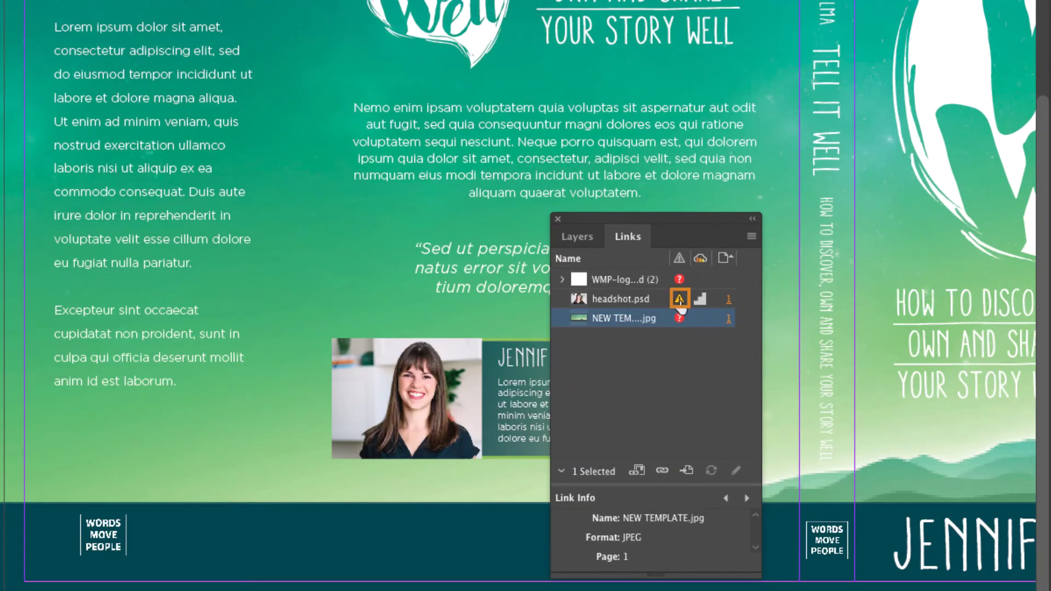
# Update the modified headshot.psd link to its black-and-white version
pyautogui.moveTo(680, 302)
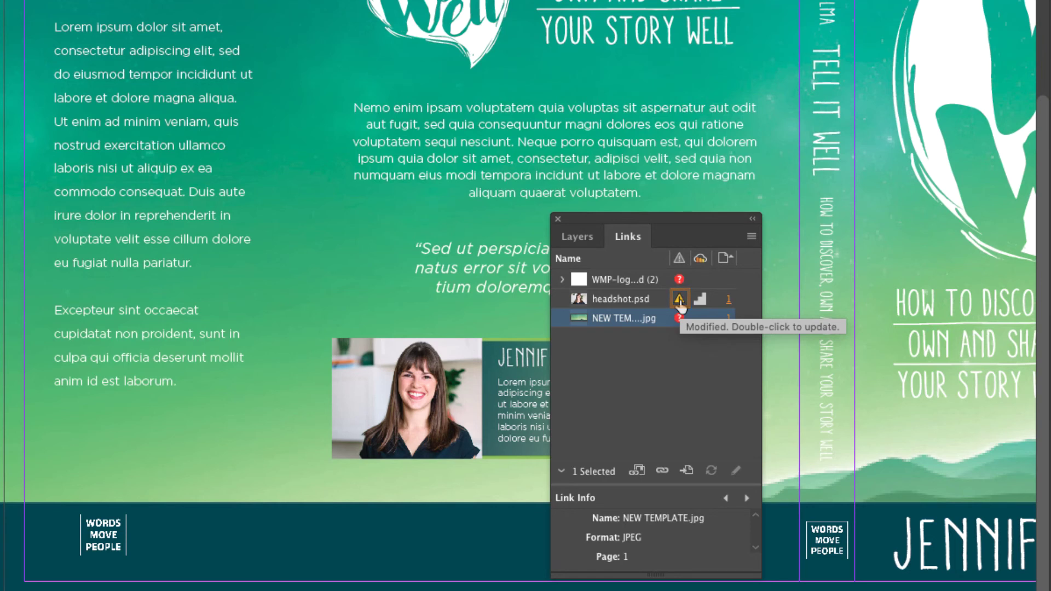
pyautogui.doubleClick(679, 303)
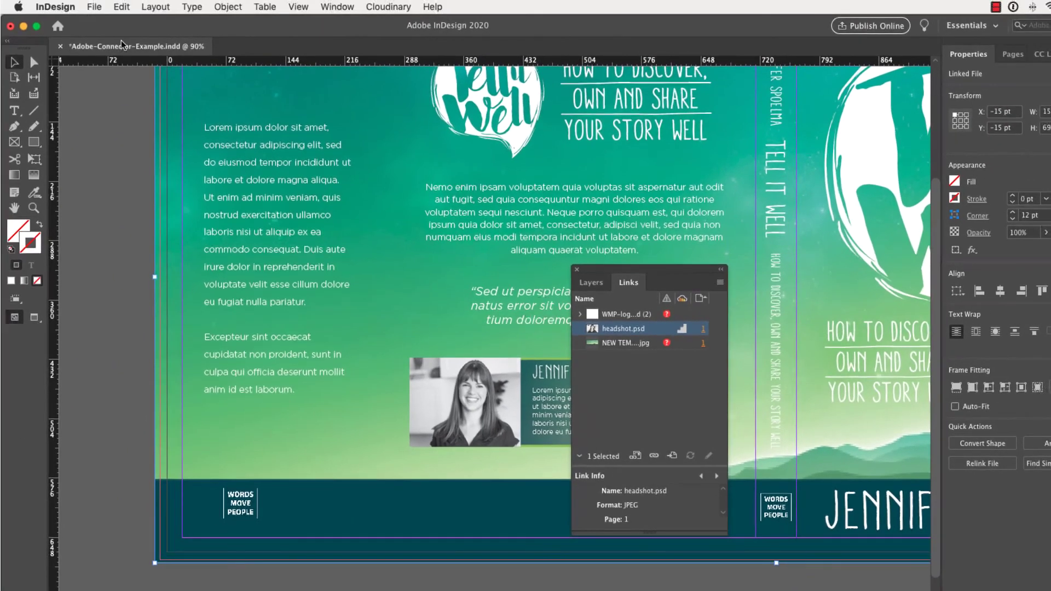
# Save the brochure with the black-and-white headshot and upload it via the Cloudinary connector
pyautogui.click(94, 7)
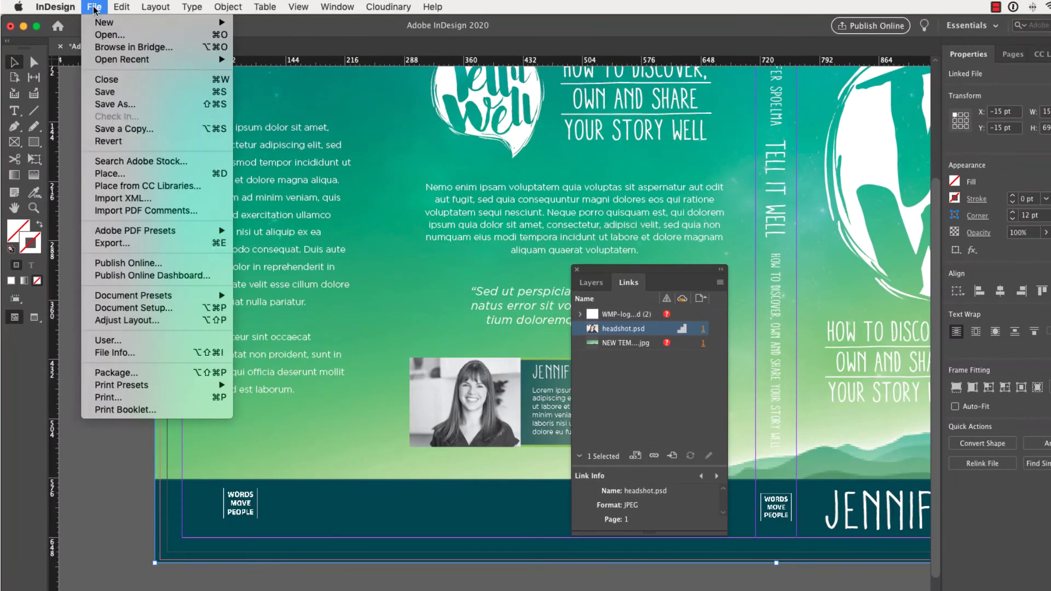
pyautogui.click(123, 92)
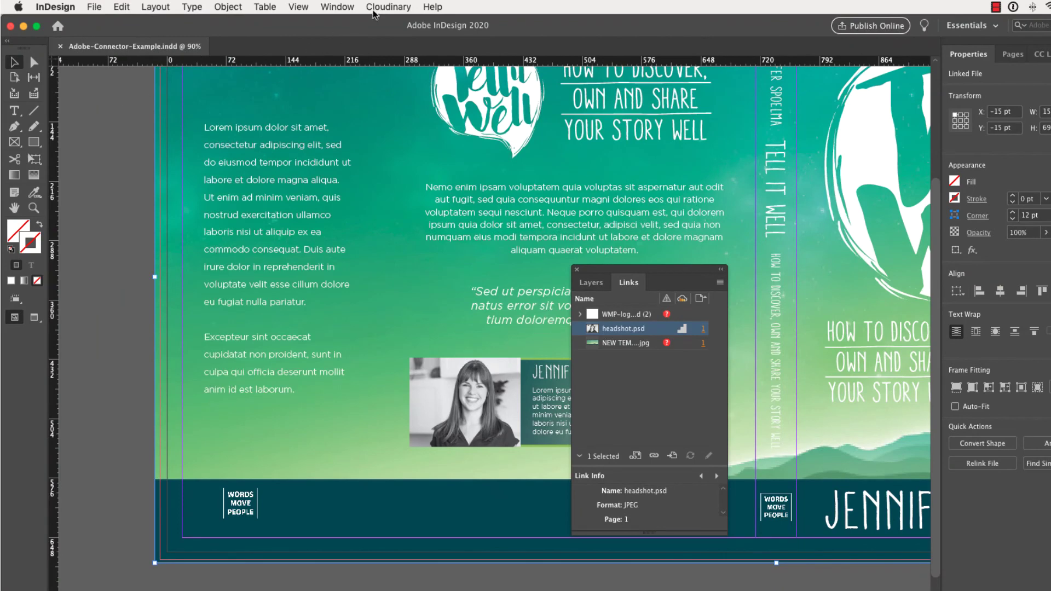
pyautogui.click(386, 8)
pyautogui.click(387, 22)
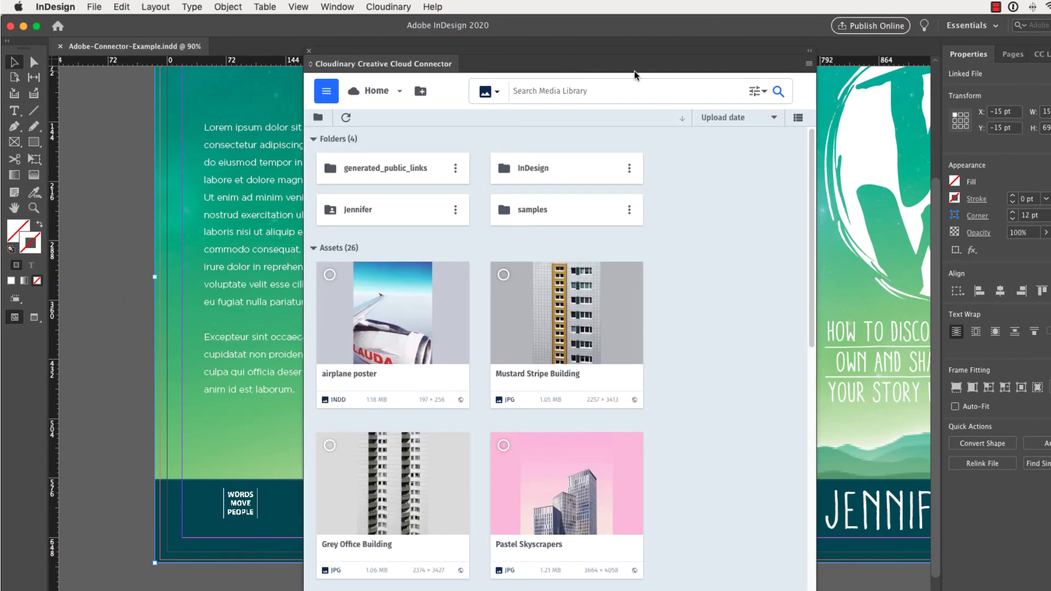
pyautogui.click(807, 64)
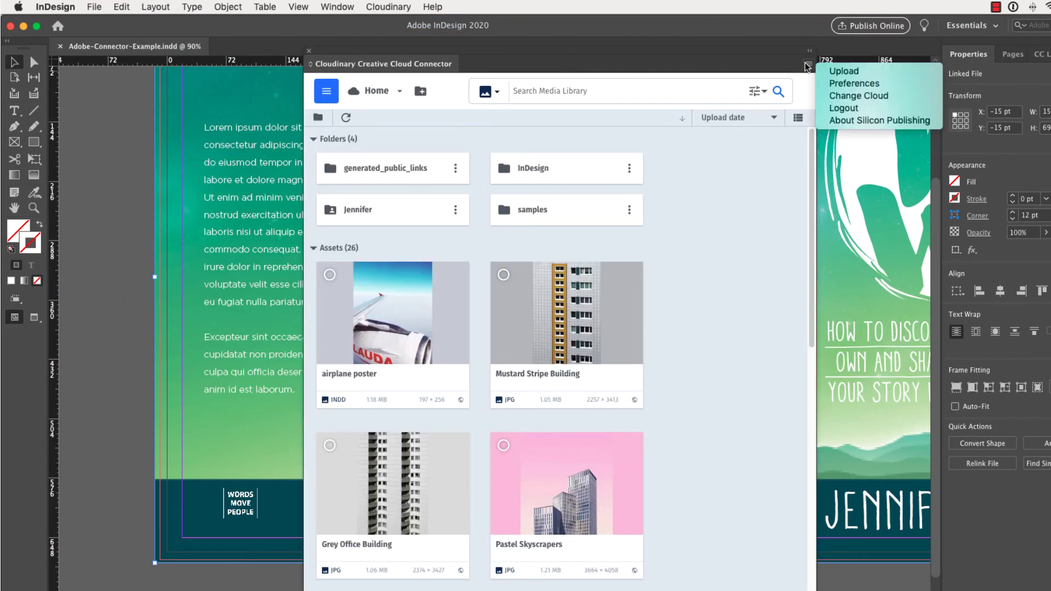
pyautogui.click(837, 72)
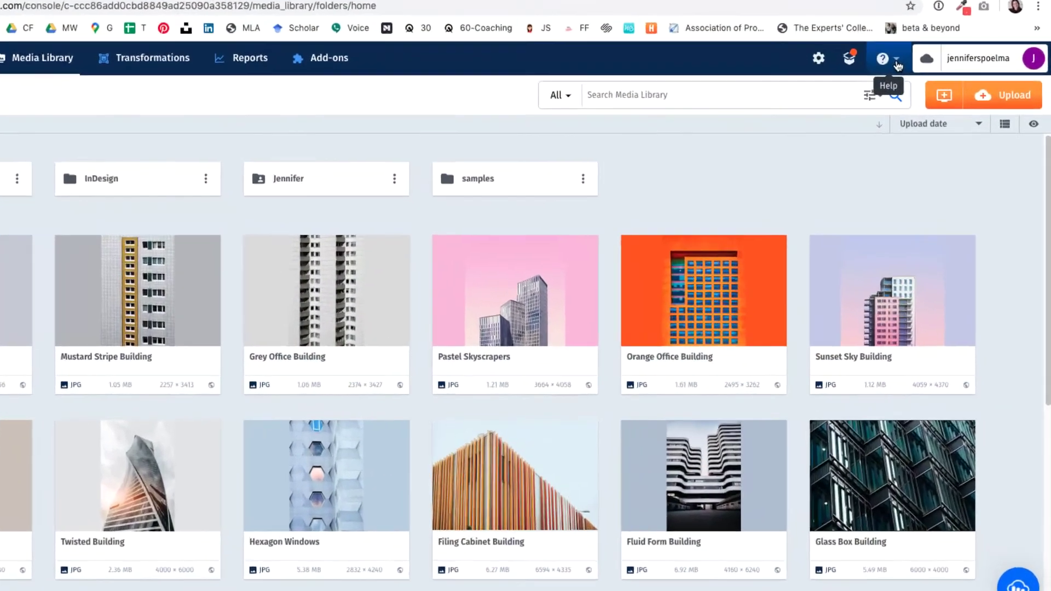
# Go to Cloudinary's Documentation site from the Media Library help menu
pyautogui.click(903, 97)
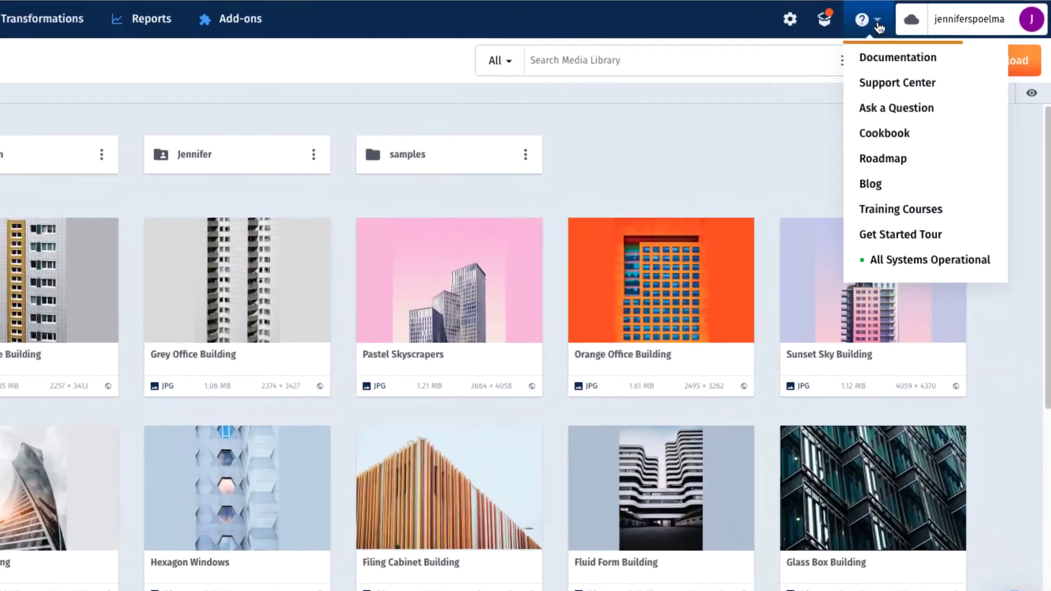
pyautogui.click(883, 60)
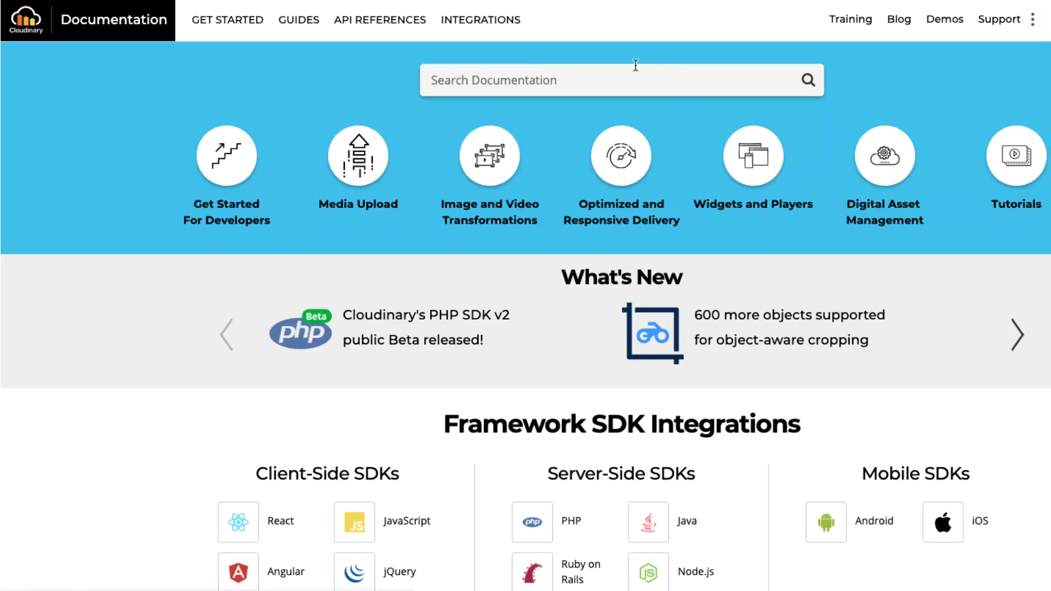